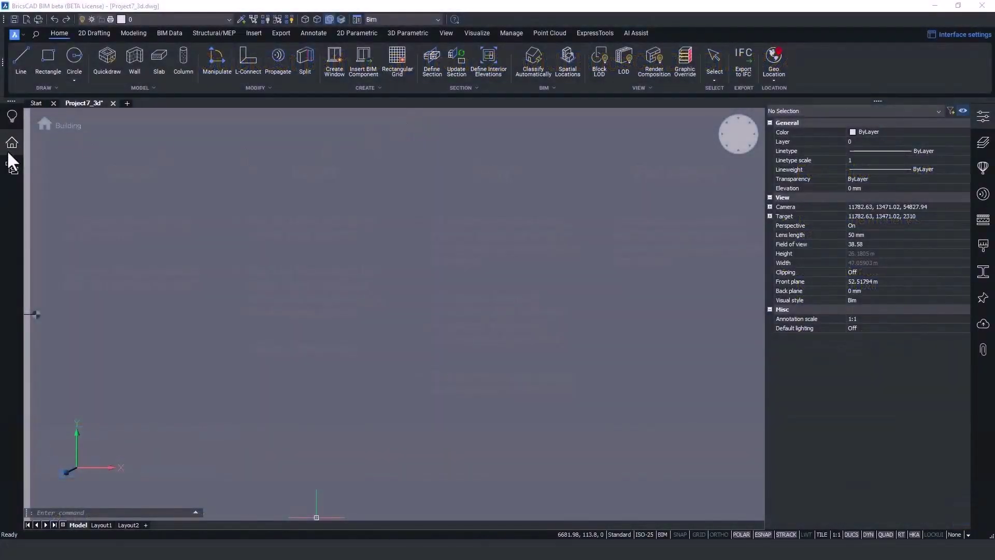
Step: Import Floor Plan 2D.dwg into the project's files
{"action": "left_click", "coordinate": [12, 166]}
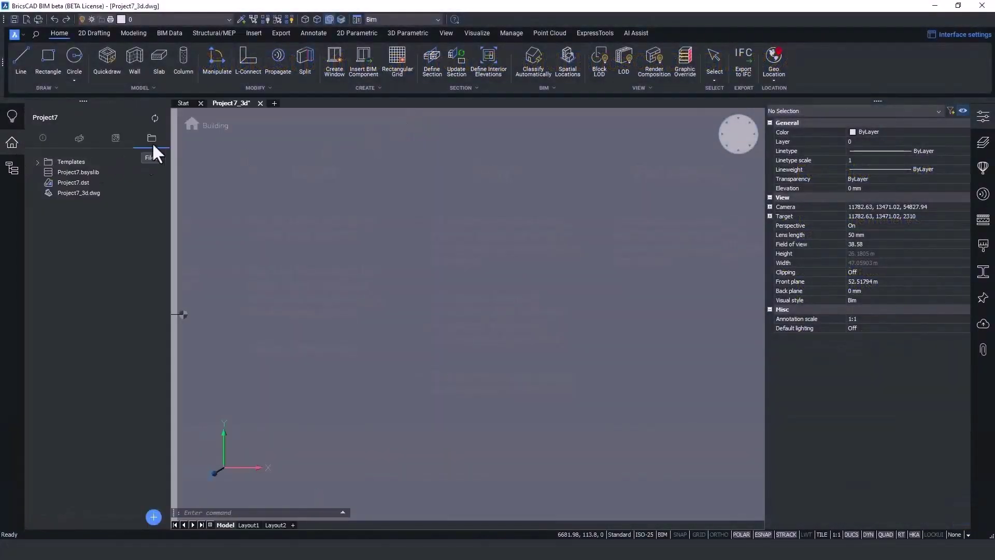
{"action": "left_click", "coordinate": [150, 515]}
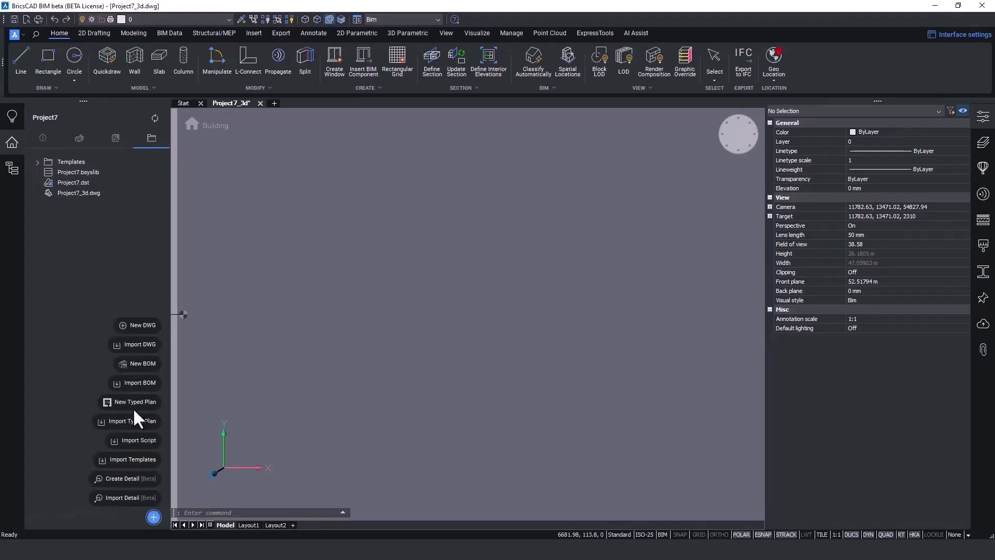
{"action": "left_click", "coordinate": [137, 345]}
{"action": "left_click", "coordinate": [291, 275]}
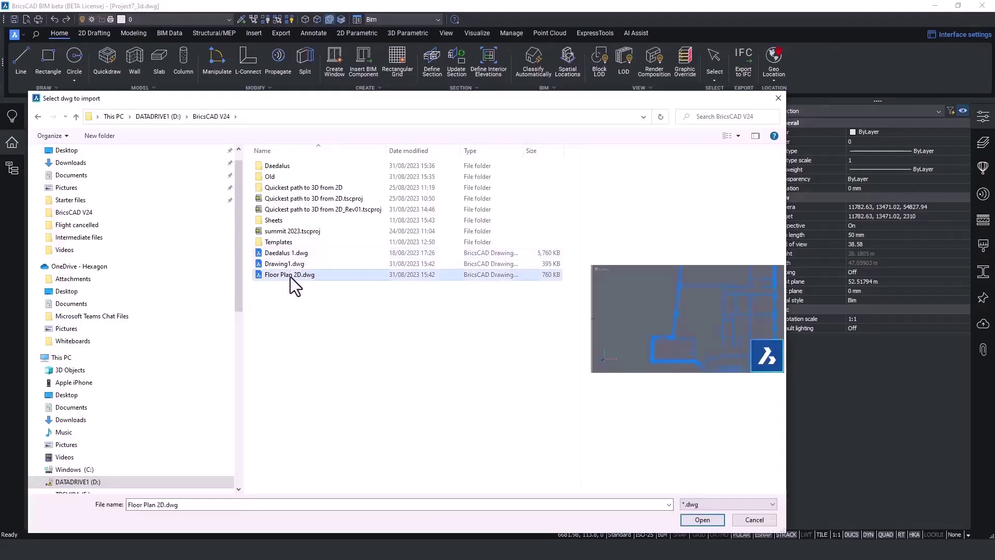
{"action": "left_click", "coordinate": [702, 519]}
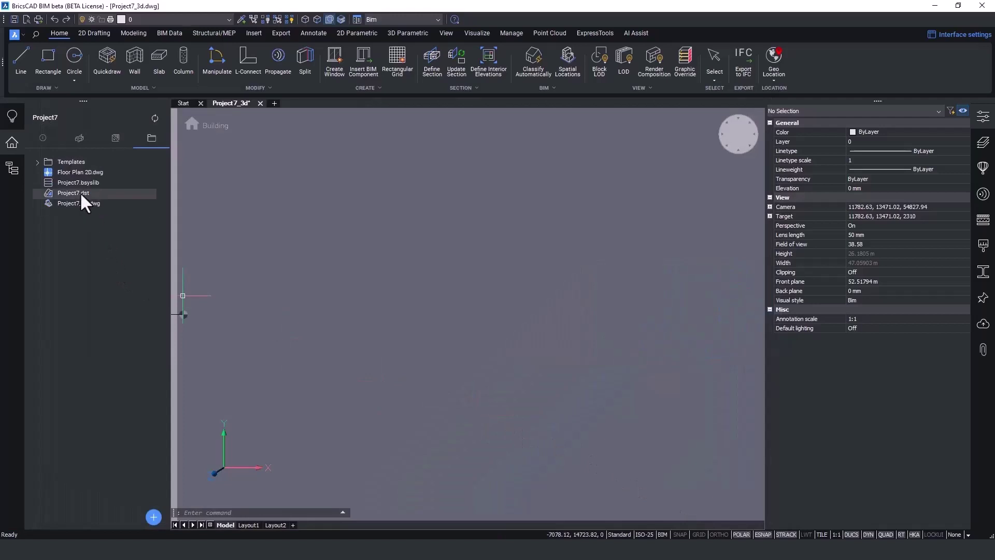
Step: Attach Floor Plan 2D.dwg as an xref at 0,0,0 and work on Floor 1
{"action": "left_click_drag", "start_coordinate": [70, 172], "coordinate": [402, 308]}
{"action": "left_click", "coordinate": [402, 308]}
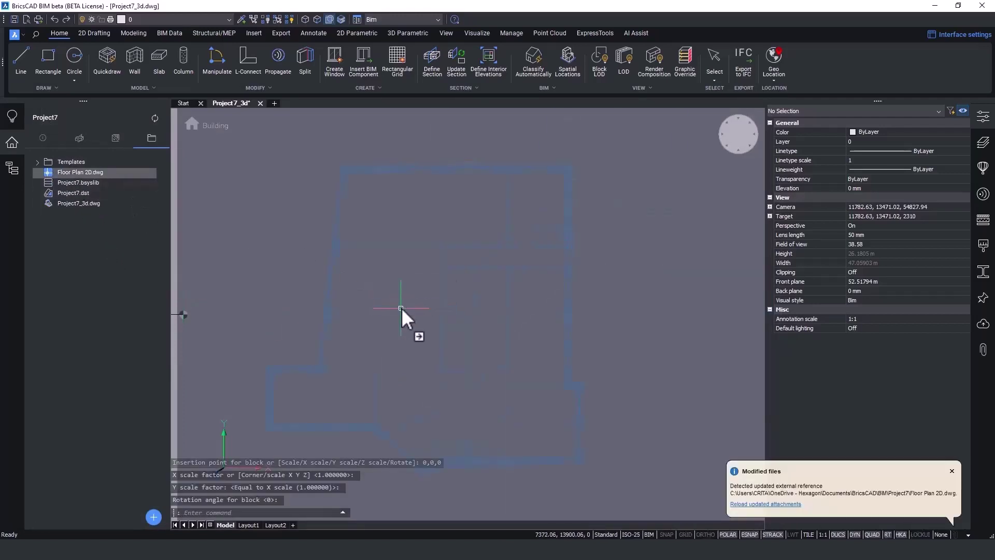
{"action": "left_click", "coordinate": [186, 317]}
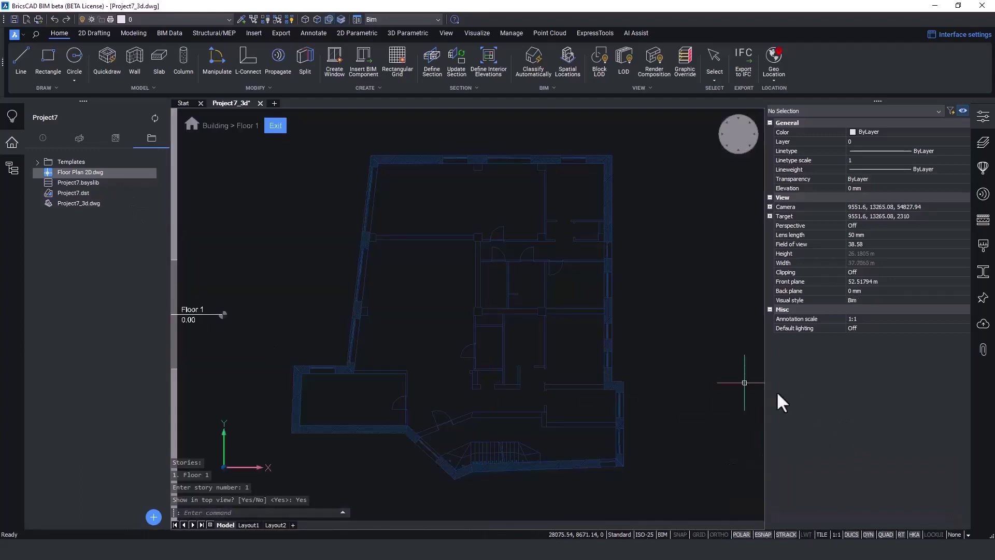
Step: Draw a closed 500 mm, 3300 mm-high poly wall snapped to the plan's outer corners
{"action": "left_click", "coordinate": [12, 141]}
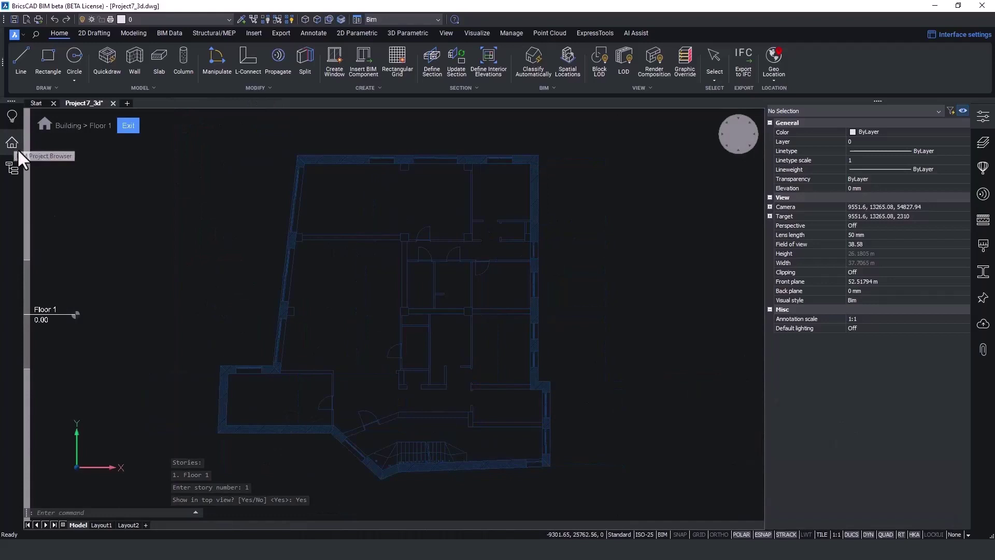
{"action": "left_click", "coordinate": [127, 54]}
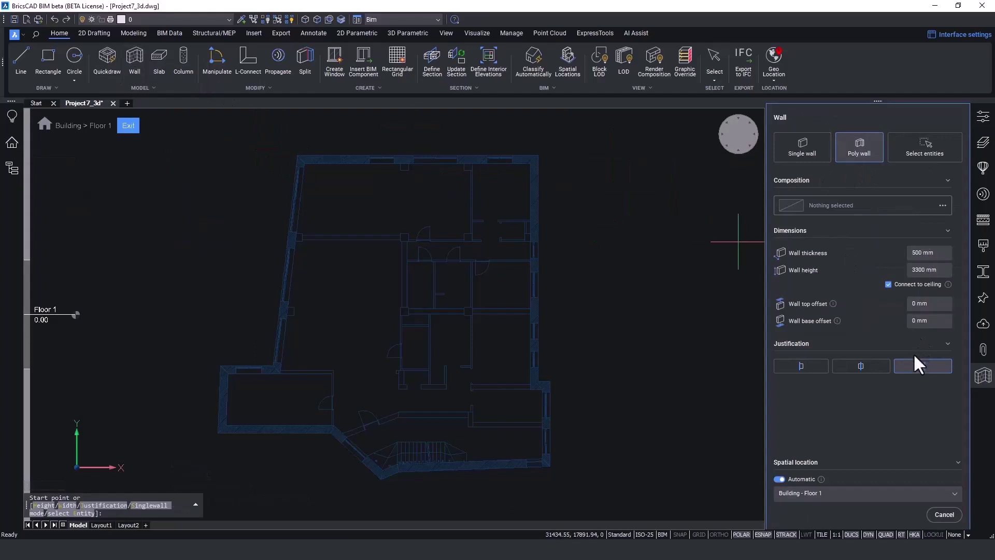
{"action": "left_click", "coordinate": [298, 156]}
{"action": "scroll", "coordinate": [275, 376], "scroll_direction": "up", "scroll_amount": 3}
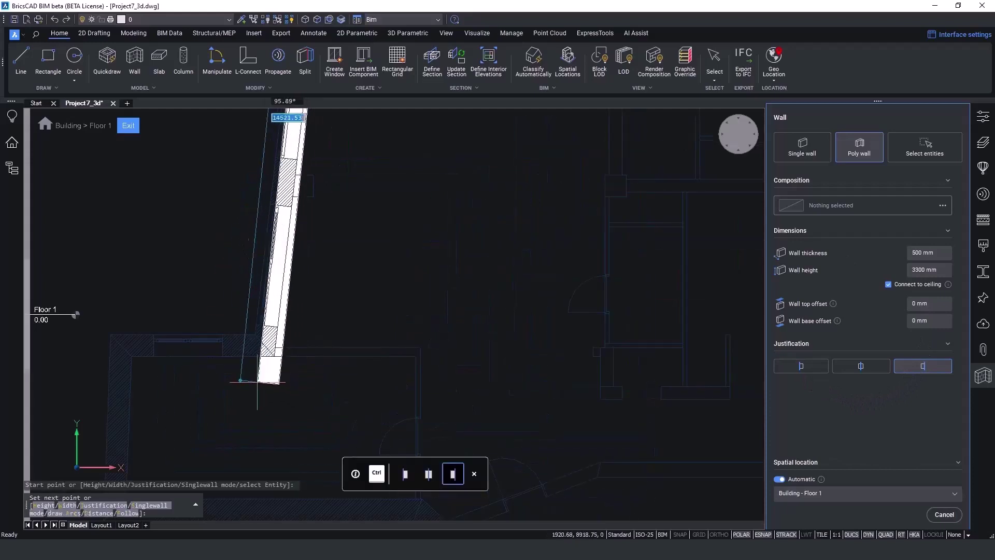
{"action": "left_click", "coordinate": [257, 334]}
{"action": "left_click", "coordinate": [111, 334]}
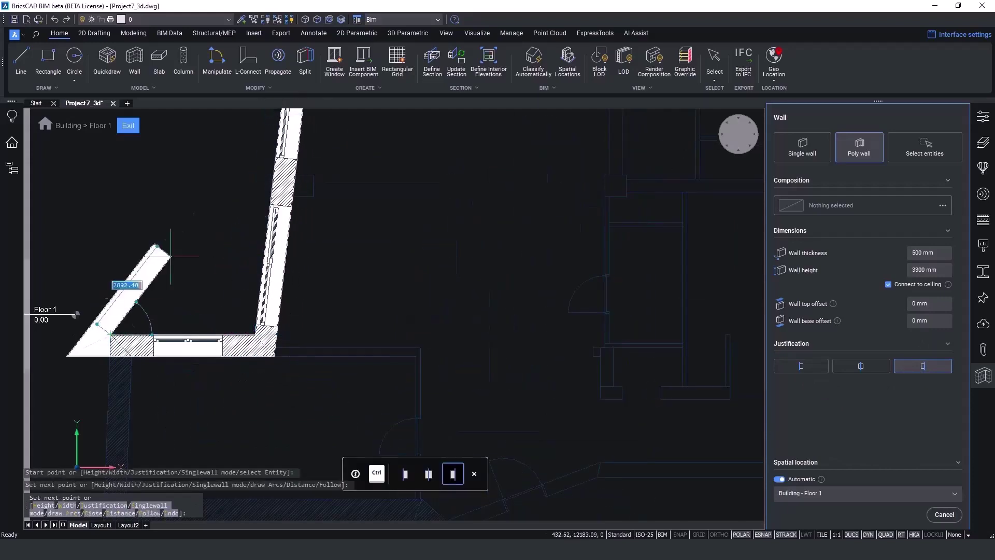
{"action": "scroll", "coordinate": [223, 233], "scroll_direction": "down", "scroll_amount": 2}
{"action": "middle_click_drag", "start_coordinate": [132, 373], "coordinate": [231, 293]}
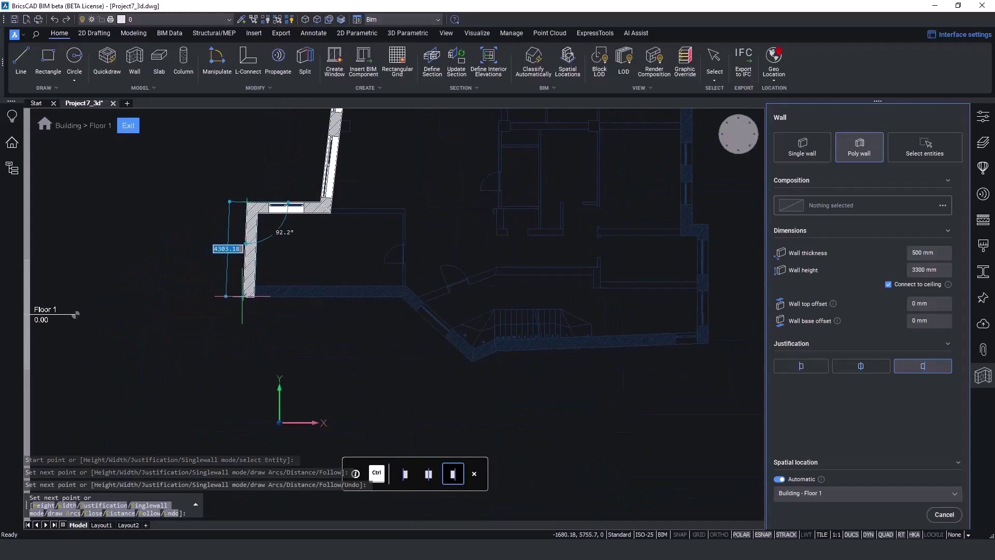
{"action": "left_click", "coordinate": [236, 294]}
{"action": "left_click", "coordinate": [403, 293]}
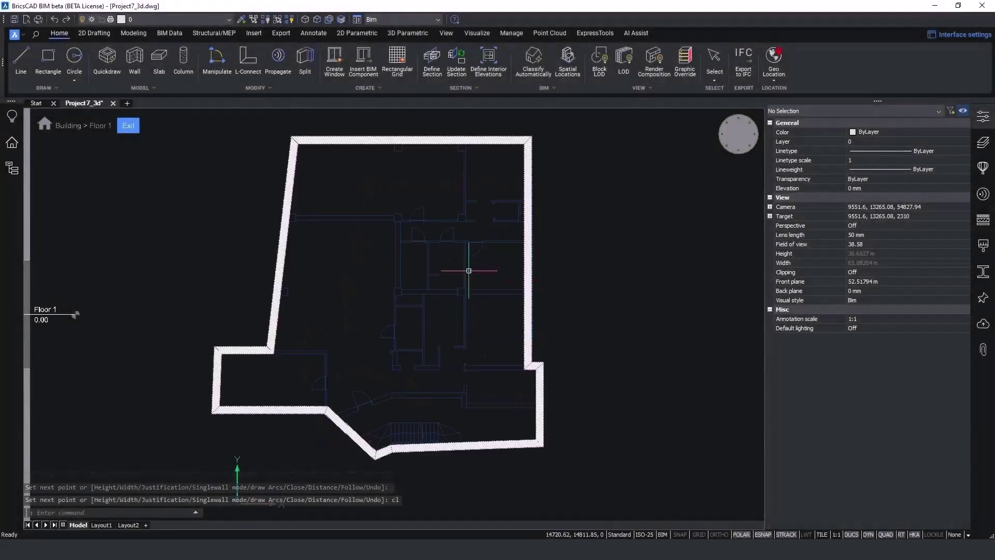
{"action": "middle_click_drag", "start_coordinate": [347, 254], "coordinate": [362, 255]}
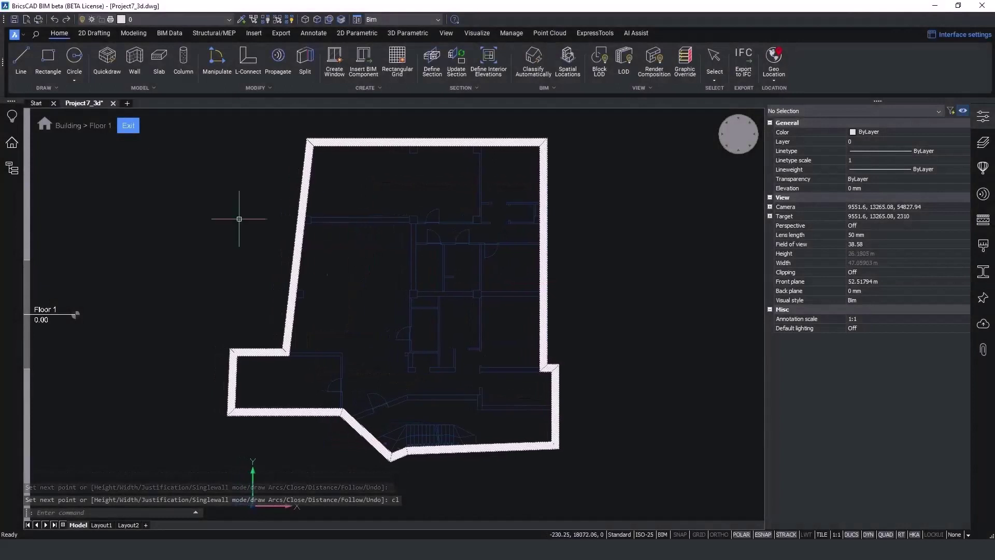
Step: Create a 300 mm slab from the window-selected exterior walls with a 500 mm offset
{"action": "left_click", "coordinate": [163, 51]}
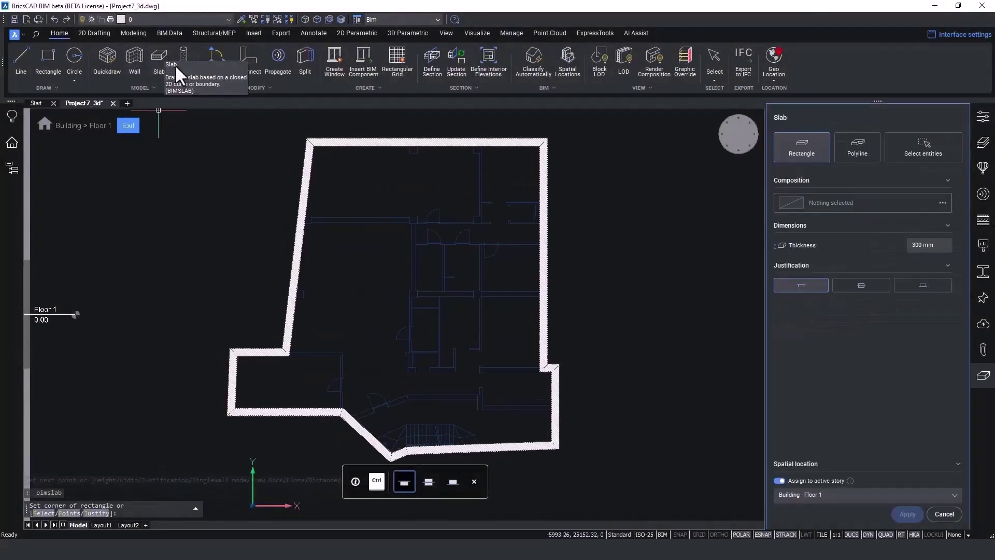
{"action": "left_click", "coordinate": [929, 147]}
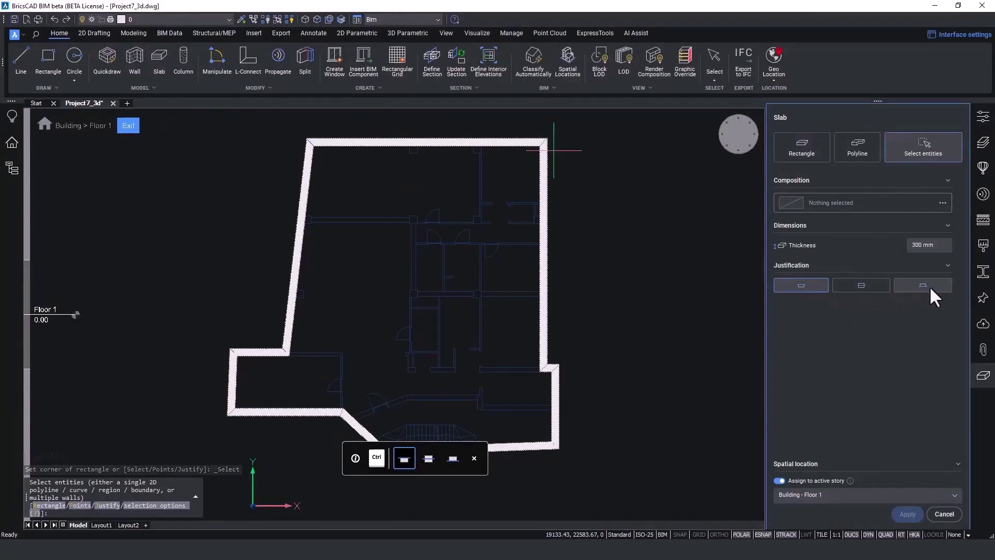
{"action": "left_click", "coordinate": [615, 485]}
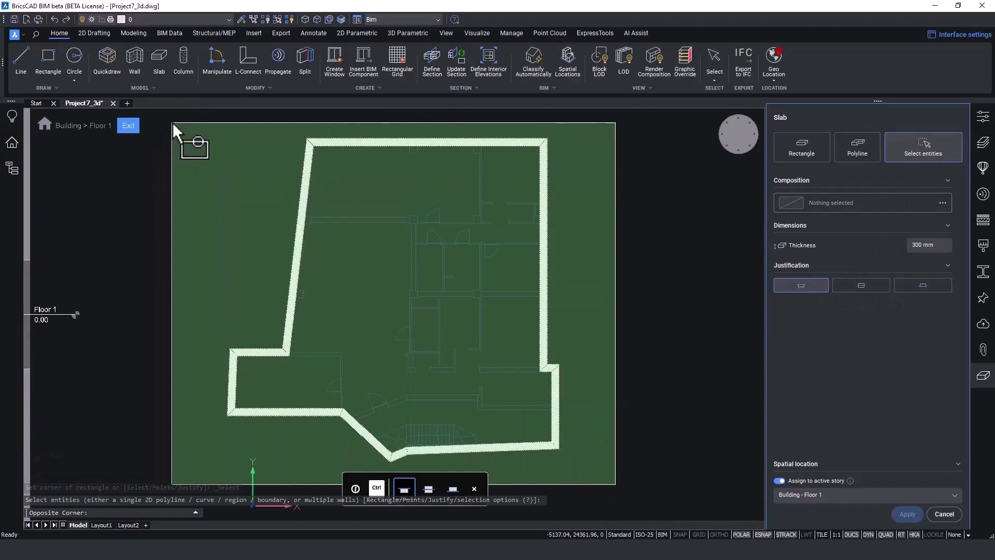
{"action": "left_click", "coordinate": [173, 122]}
{"action": "key", "text": "Return"}
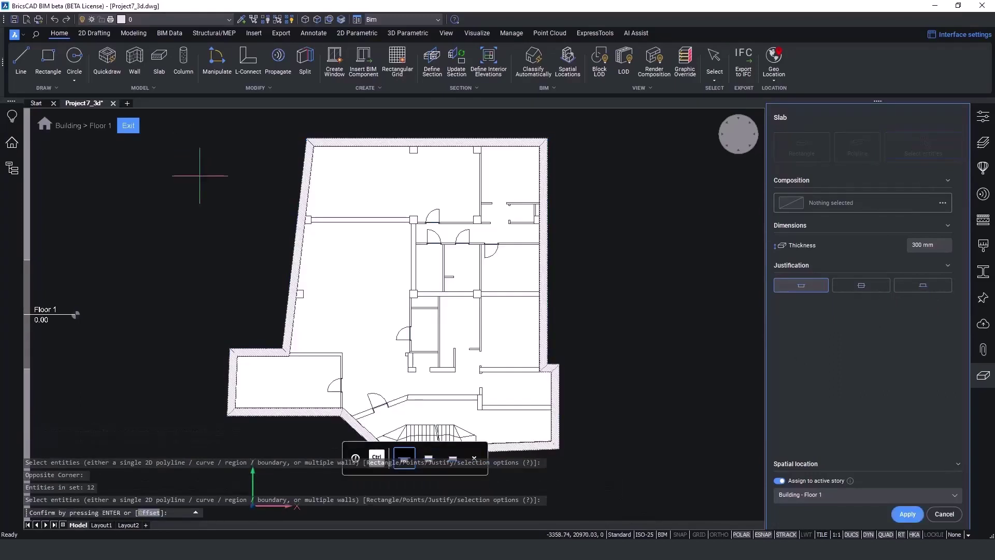
{"action": "left_click", "coordinate": [150, 512]}
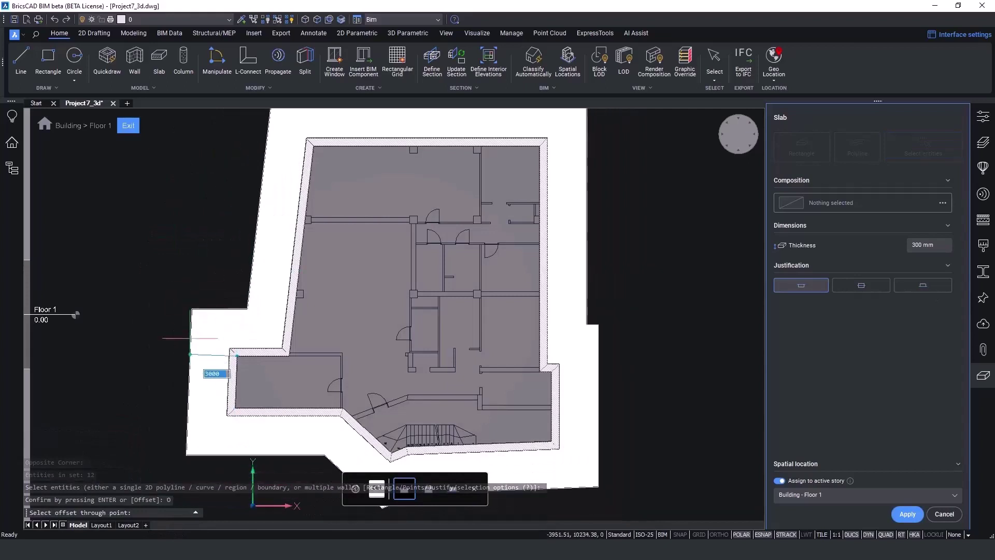
{"action": "type", "text": "500"}
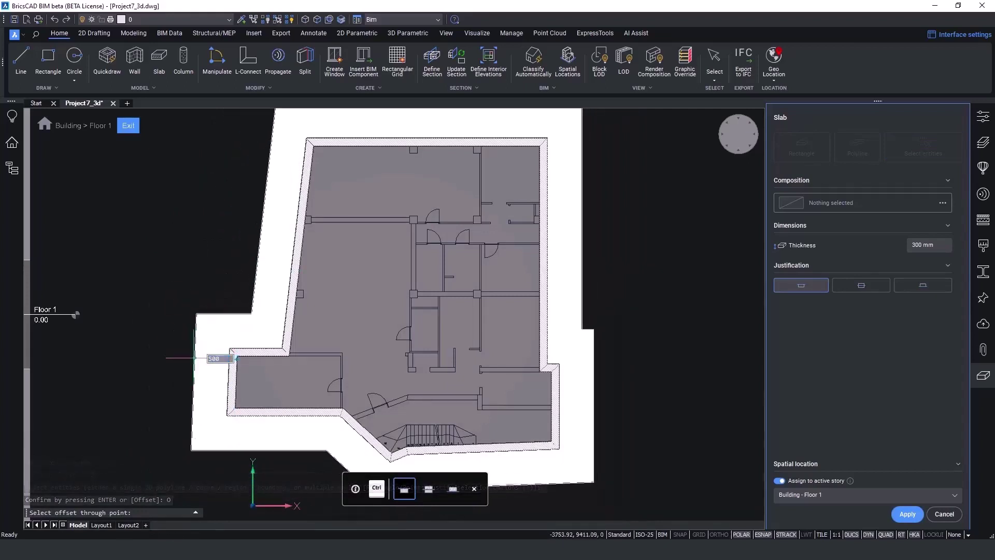
{"action": "key", "text": "Return"}
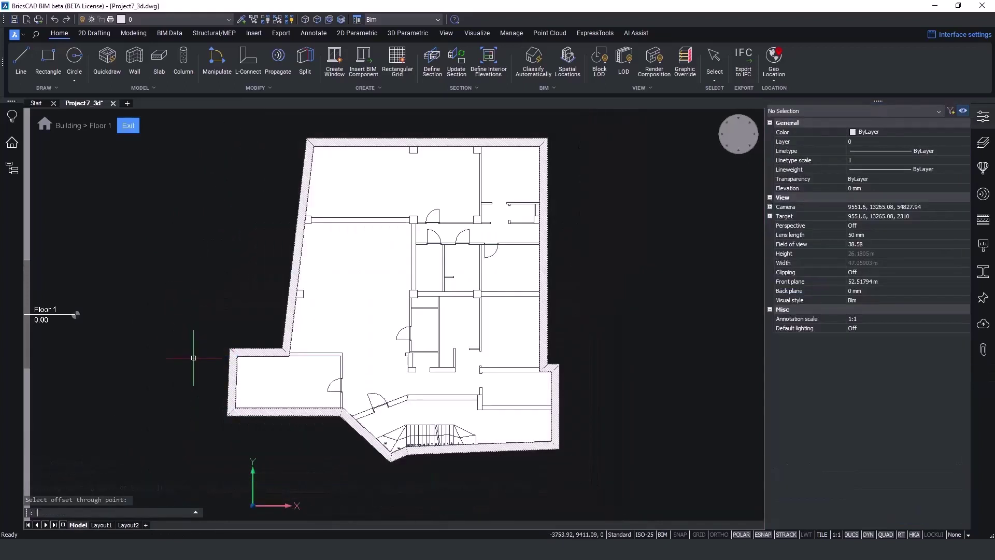
Step: Start Column and browse profiles like Trapezium 449.87x500, Rectangle 500x500 and AISC C 230x30
{"action": "left_click", "coordinate": [181, 71]}
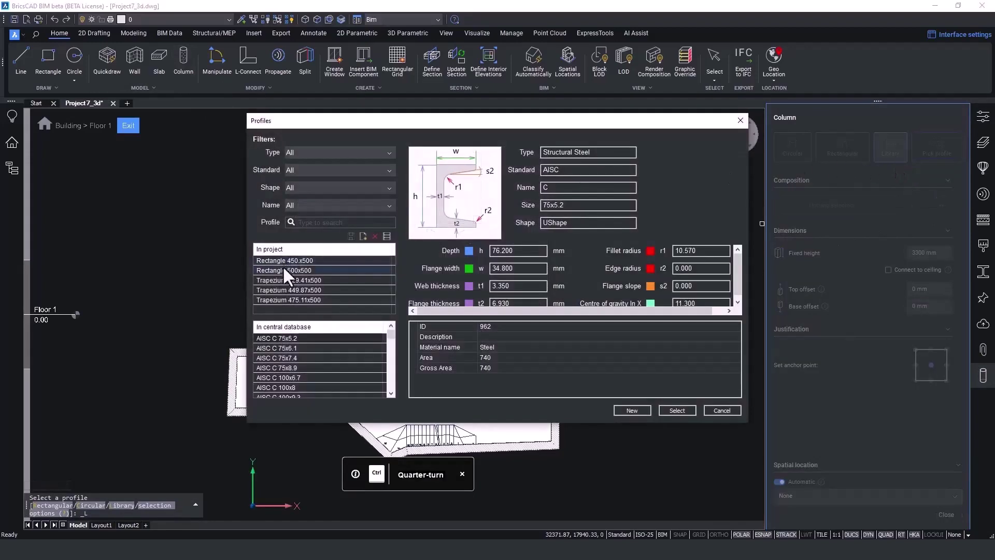
{"action": "left_click", "coordinate": [282, 286]}
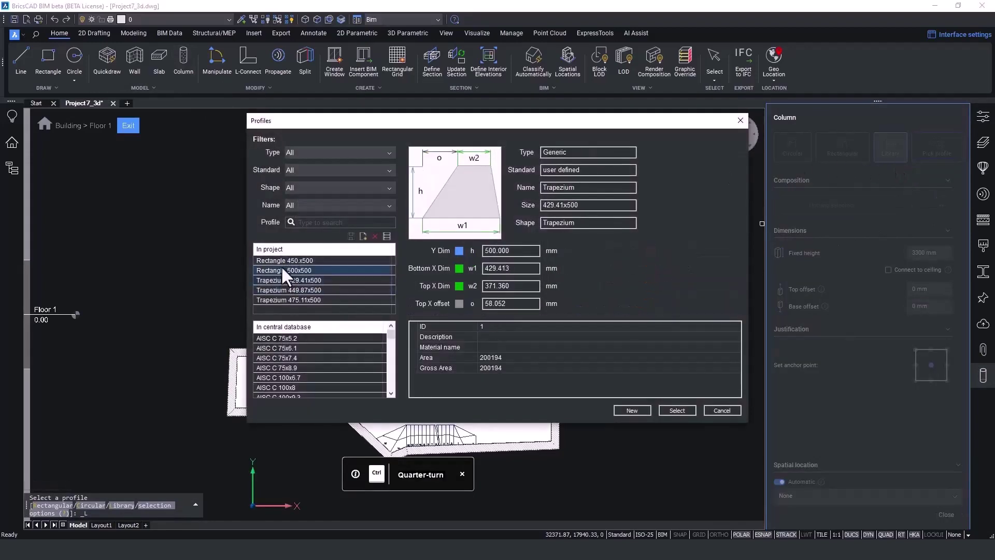
{"action": "left_click", "coordinate": [281, 266]}
{"action": "left_click", "coordinate": [281, 261]}
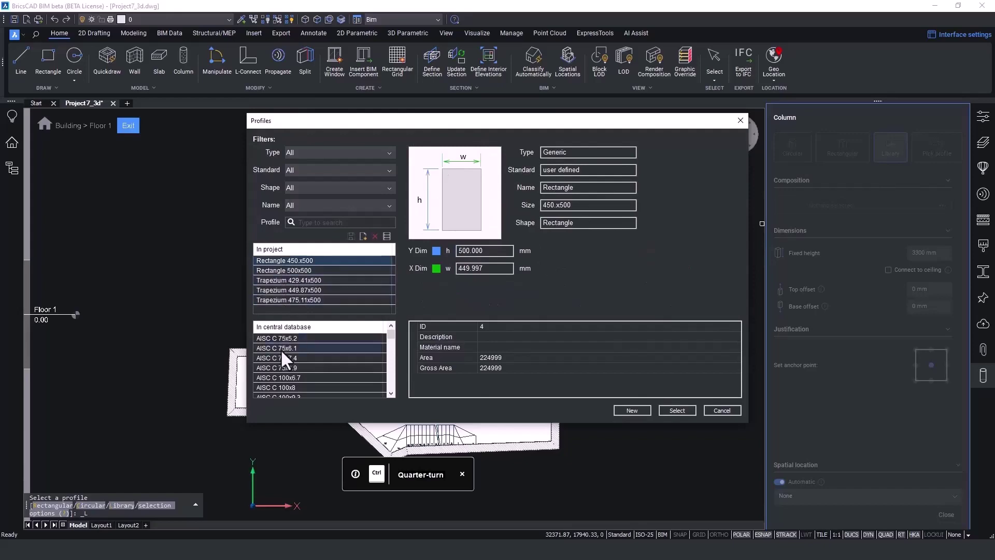
{"action": "scroll", "coordinate": [282, 362], "scroll_direction": "down", "scroll_amount": 2}
{"action": "left_click", "coordinate": [283, 365]}
{"action": "scroll", "coordinate": [284, 365], "scroll_direction": "down", "scroll_amount": 4}
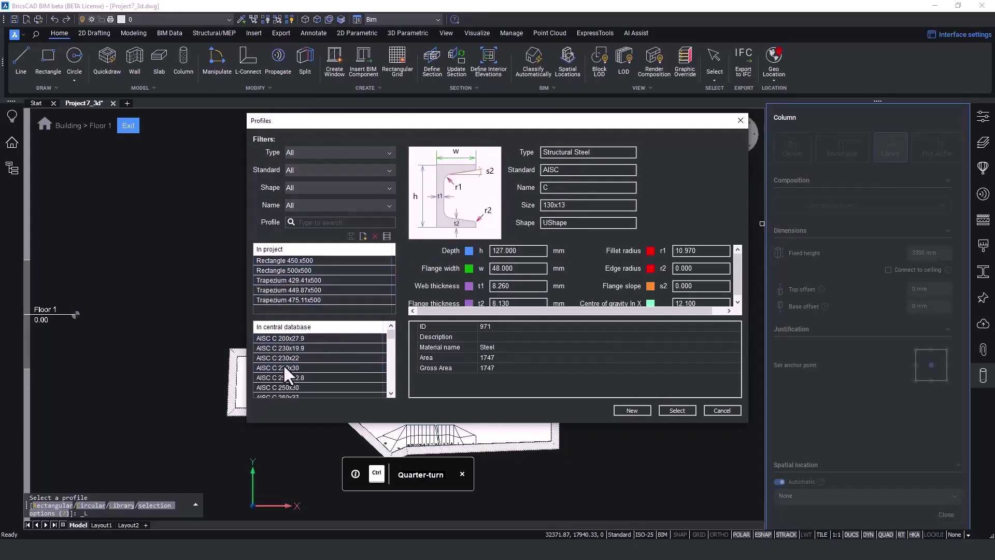
{"action": "left_click", "coordinate": [283, 365]}
{"action": "left_click", "coordinate": [729, 412]}
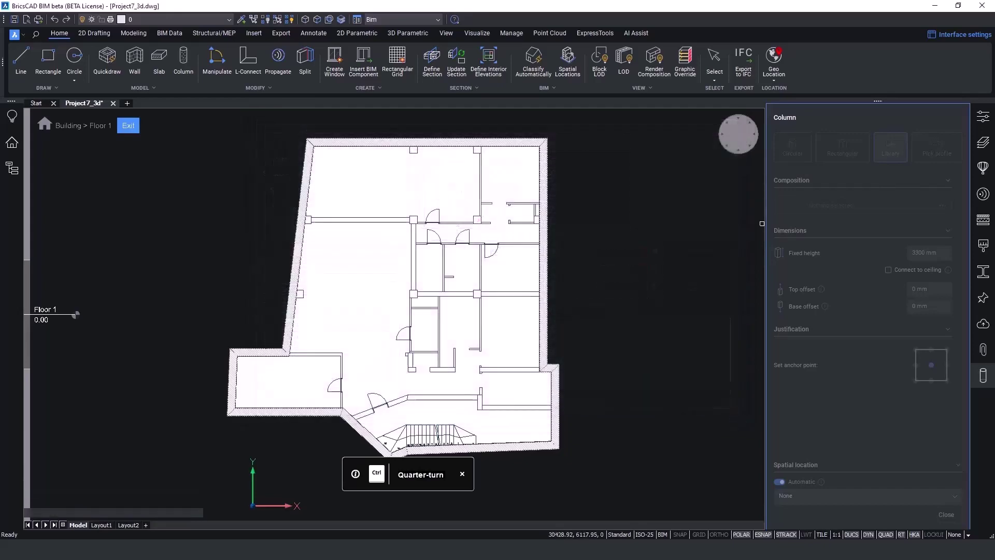
Step: Change the selection mode, pick an existing column profile from the plan, and end the command
{"action": "left_click", "coordinate": [328, 20]}
{"action": "scroll", "coordinate": [314, 252], "scroll_direction": "up", "scroll_amount": 3}
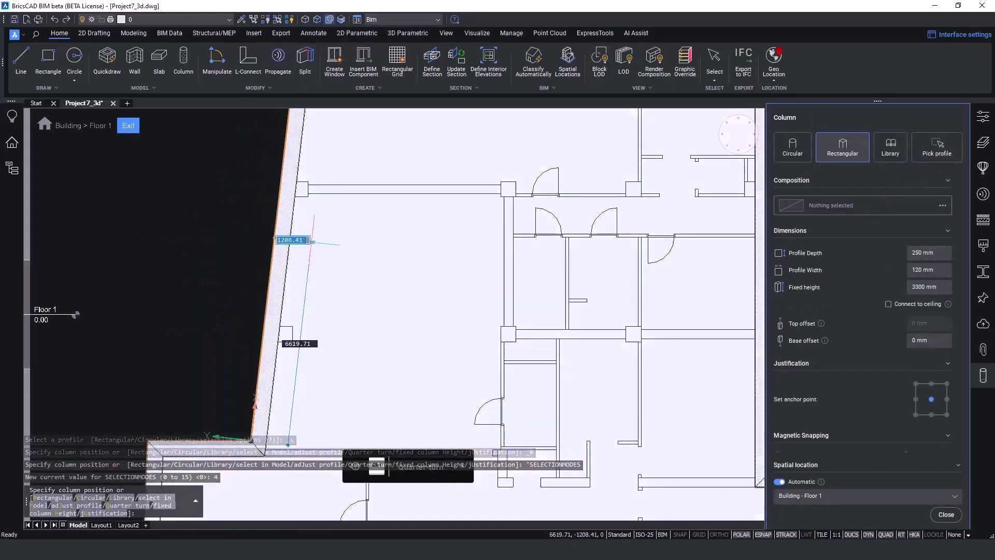
{"action": "left_click", "coordinate": [937, 147]}
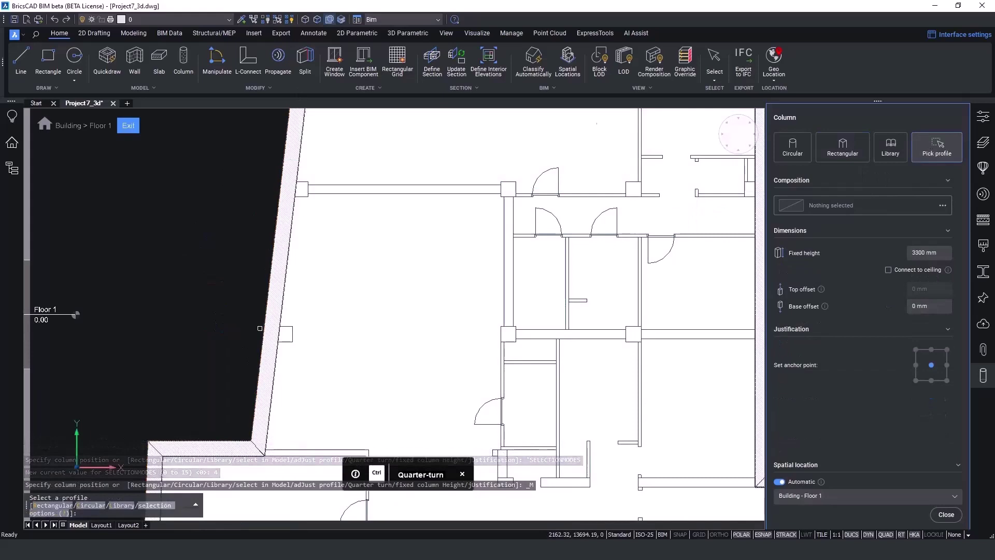
{"action": "scroll", "coordinate": [267, 327], "scroll_direction": "up", "scroll_amount": 2}
{"action": "scroll", "coordinate": [310, 340], "scroll_direction": "down", "scroll_amount": 4}
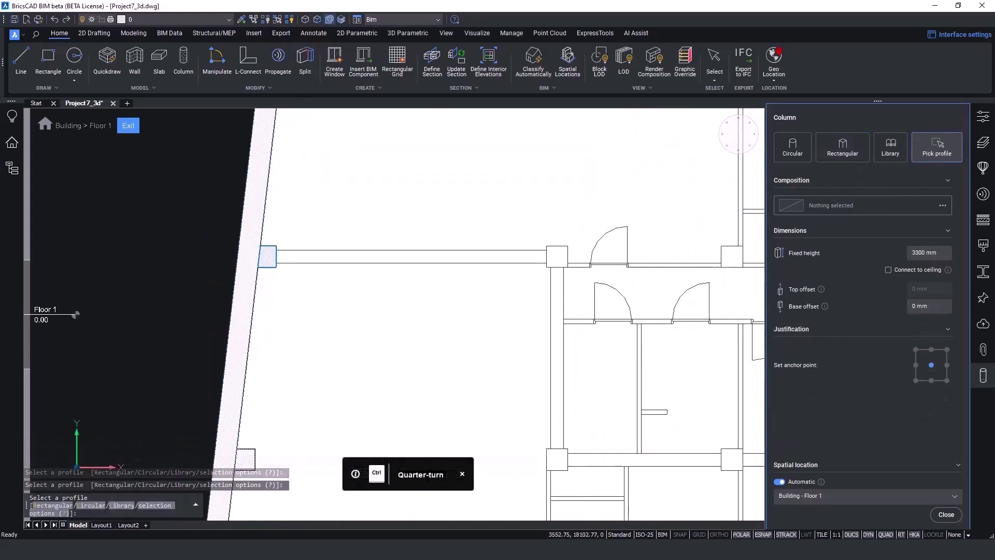
{"action": "scroll", "coordinate": [289, 306], "scroll_direction": "down", "scroll_amount": 3}
{"action": "scroll", "coordinate": [357, 258], "scroll_direction": "up", "scroll_amount": 2}
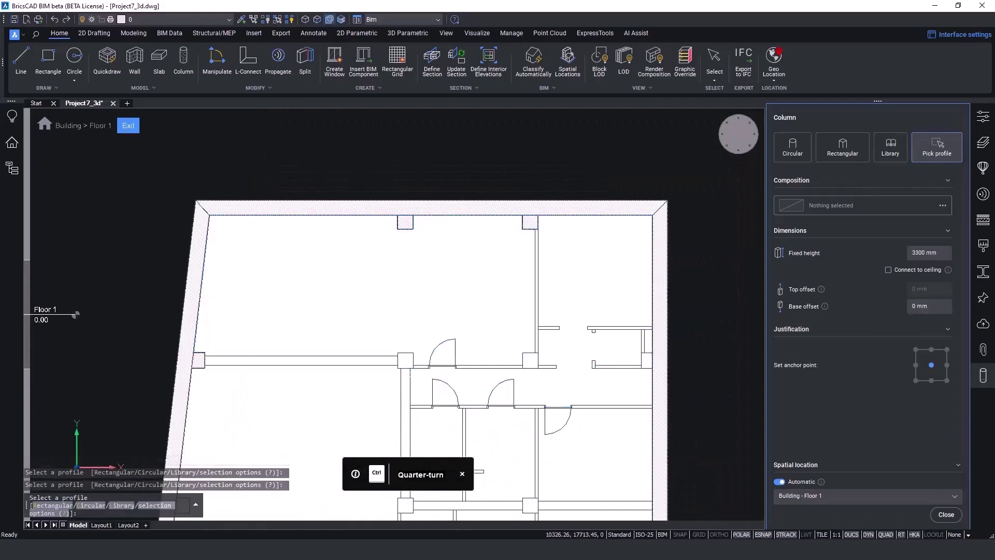
{"action": "key", "text": "Escape"}
Step: Turn off SELECTIONMODES and start a wall using the Interior Wall, 90 composition
{"action": "left_click", "coordinate": [329, 19]}
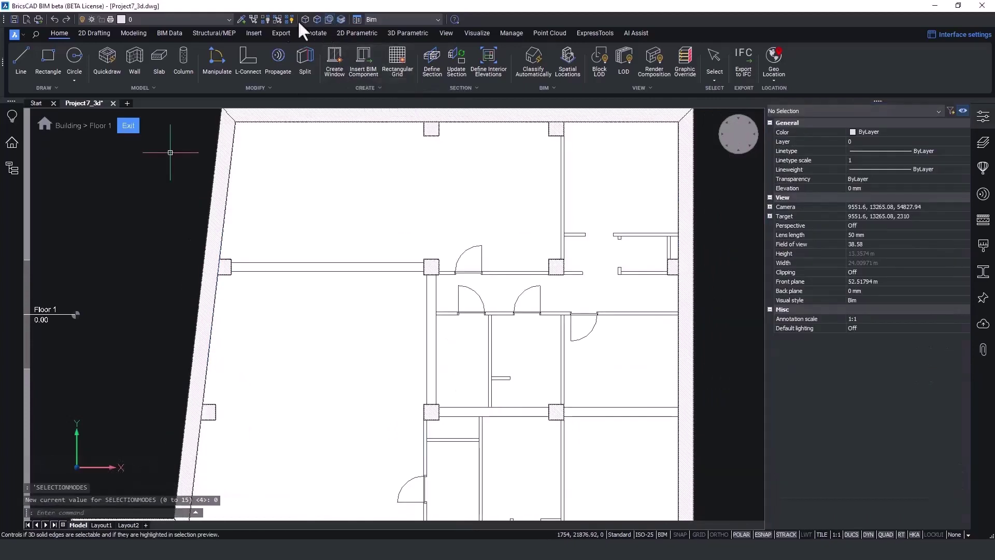
{"action": "left_click", "coordinate": [135, 65]}
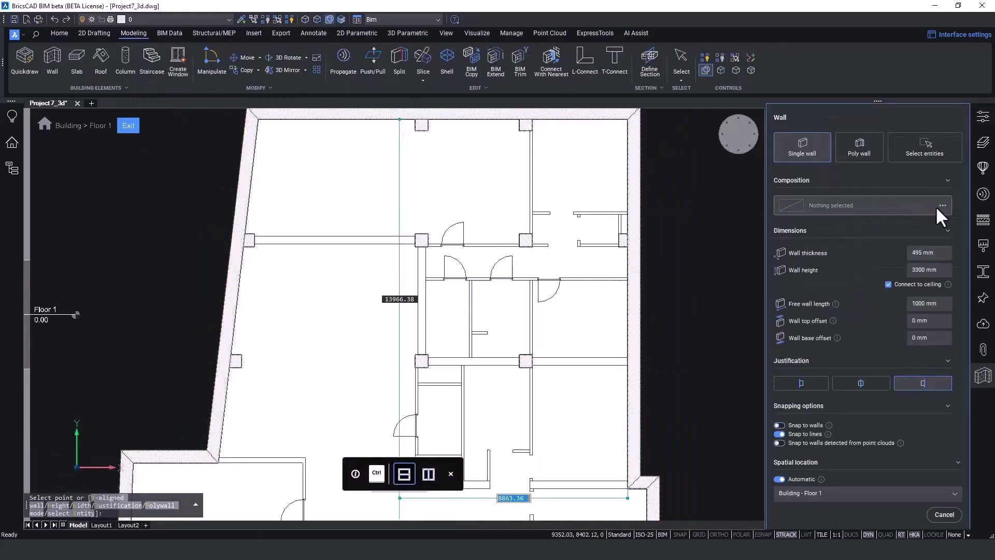
{"action": "left_click", "coordinate": [942, 205]}
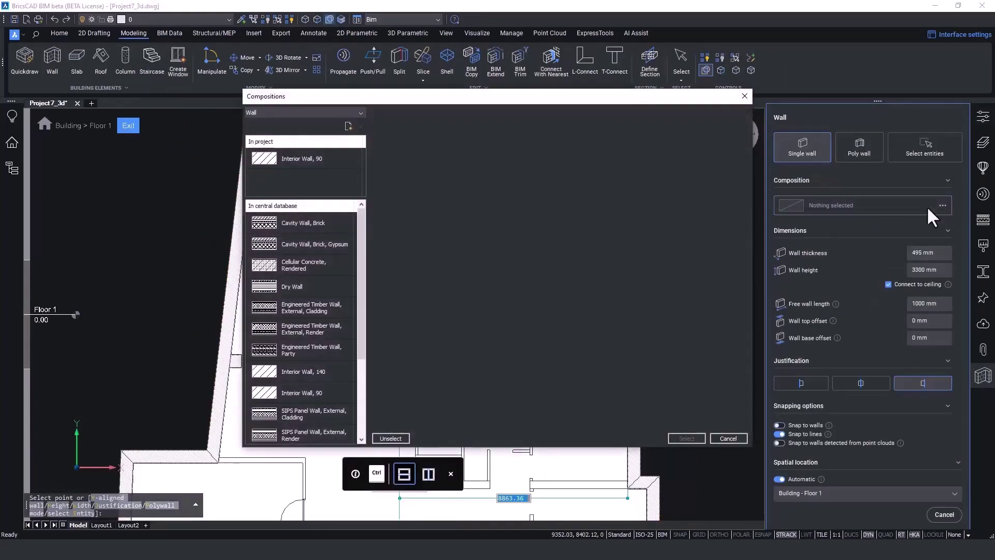
{"action": "left_click", "coordinate": [309, 393]}
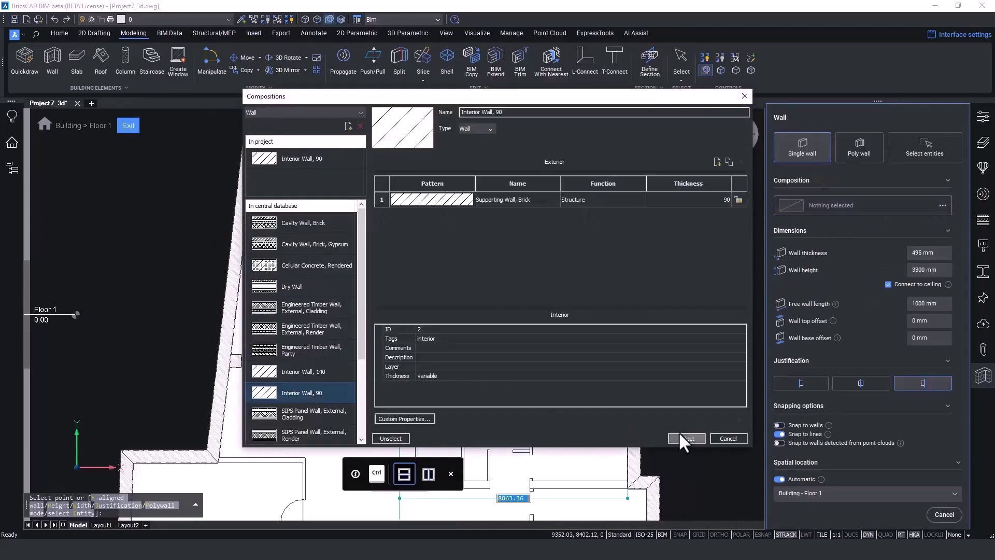
{"action": "left_click", "coordinate": [681, 435]}
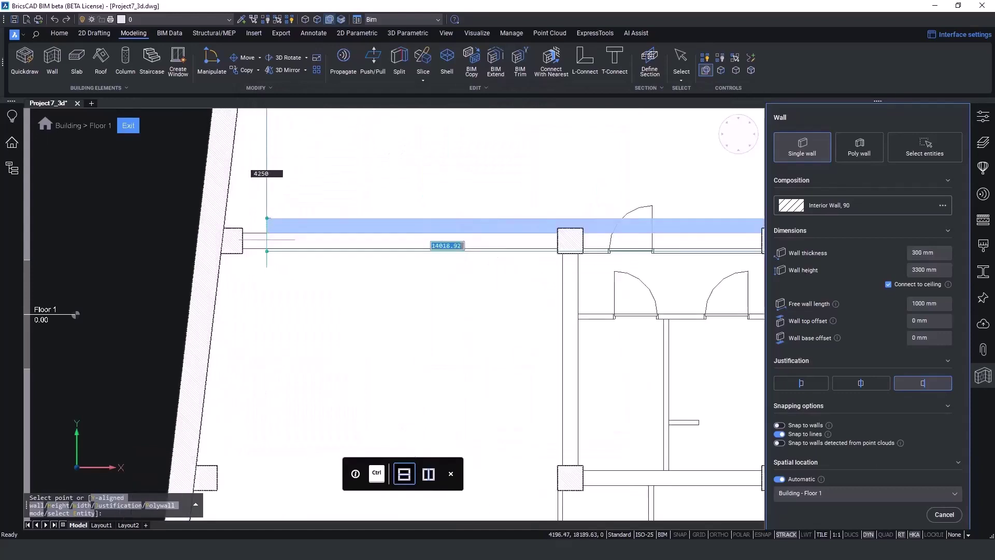
Step: Draw interior walls filling the gaps between columns in the upper and lower plan
{"action": "scroll", "coordinate": [267, 239], "scroll_direction": "up", "scroll_amount": 2}
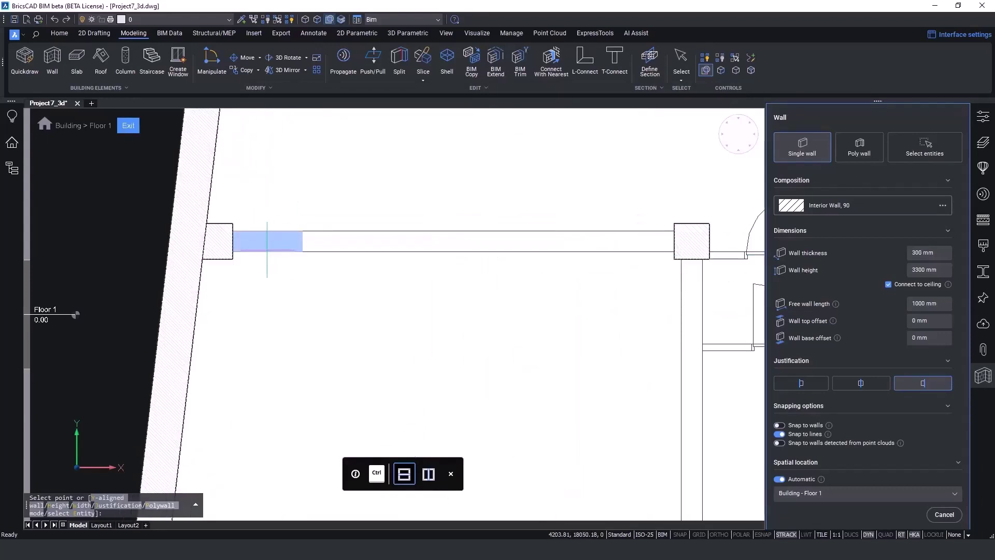
{"action": "left_click", "coordinate": [267, 248]}
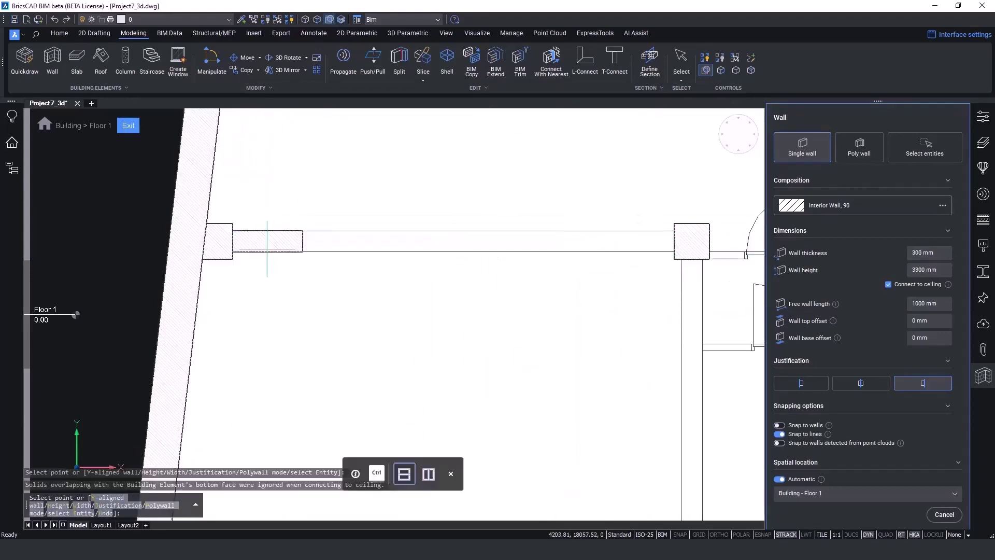
{"action": "left_click", "coordinate": [496, 67]}
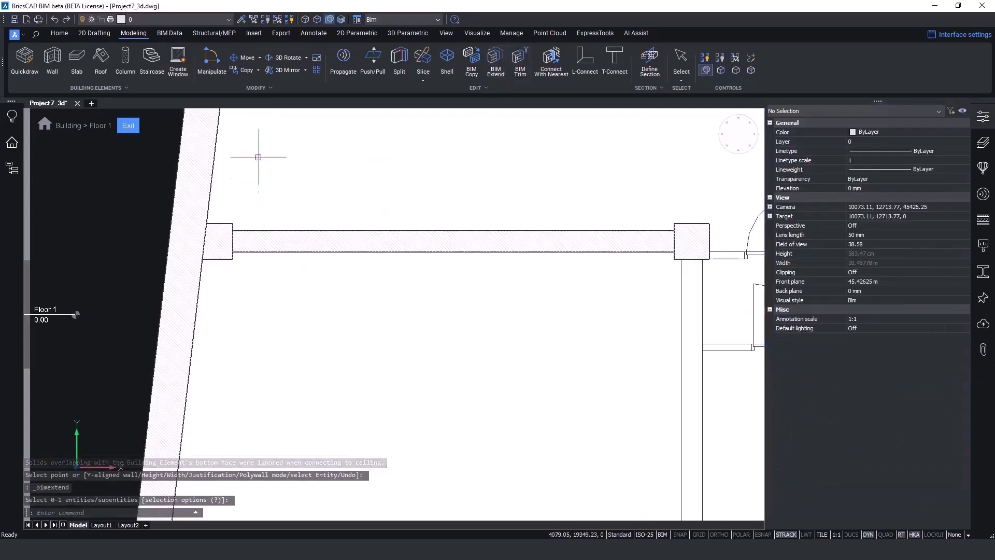
{"action": "left_click", "coordinate": [48, 65]}
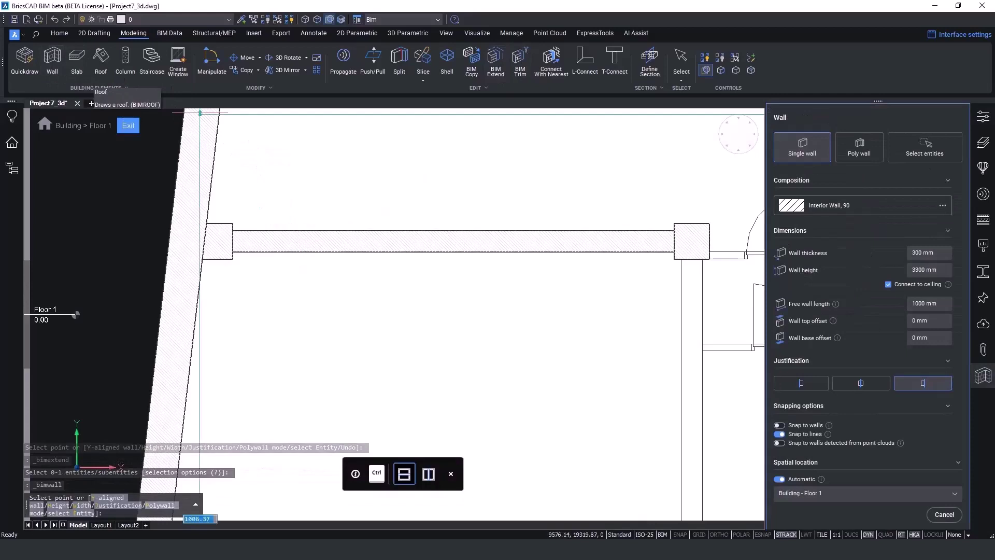
{"action": "scroll", "coordinate": [518, 295], "scroll_direction": "down", "scroll_amount": 2}
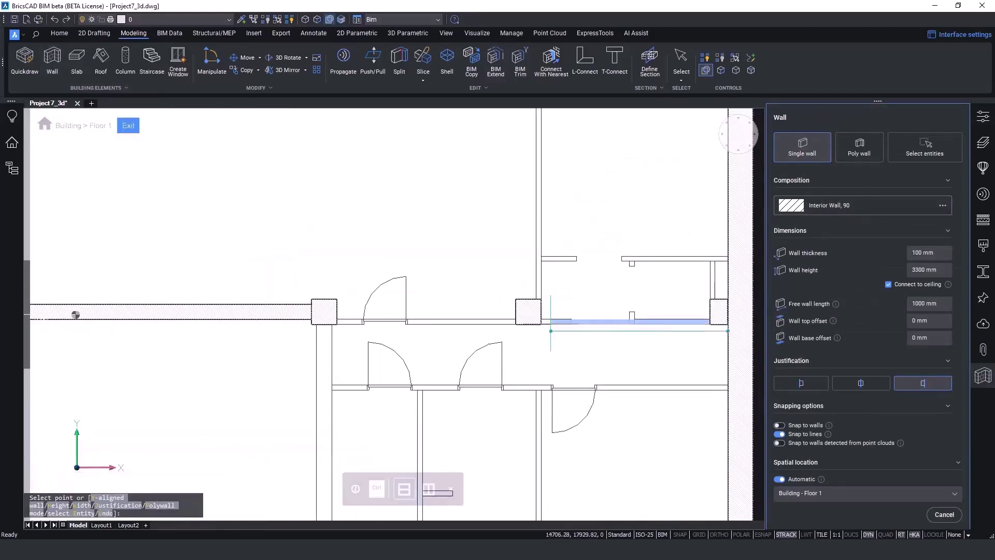
{"action": "left_click", "coordinate": [551, 322]}
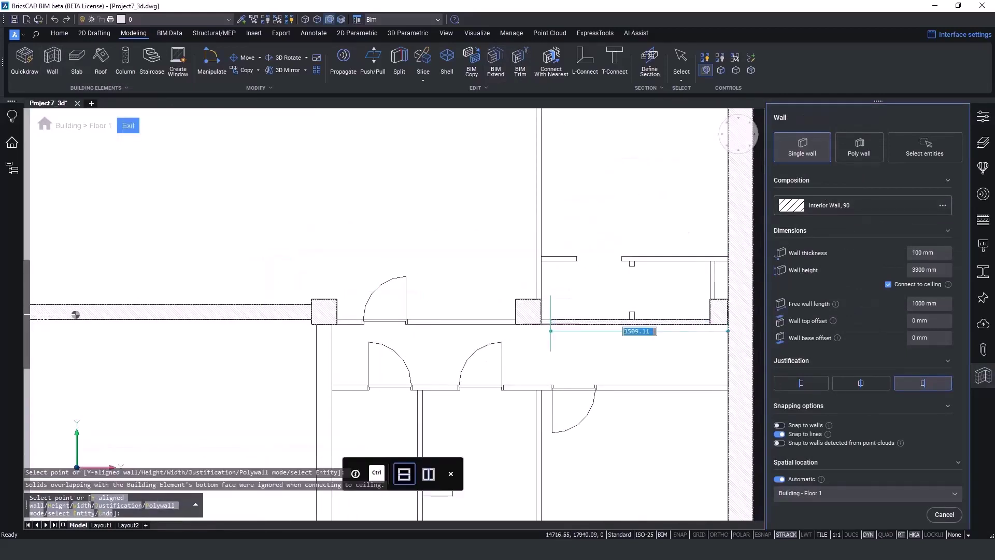
{"action": "left_click", "coordinate": [543, 261]}
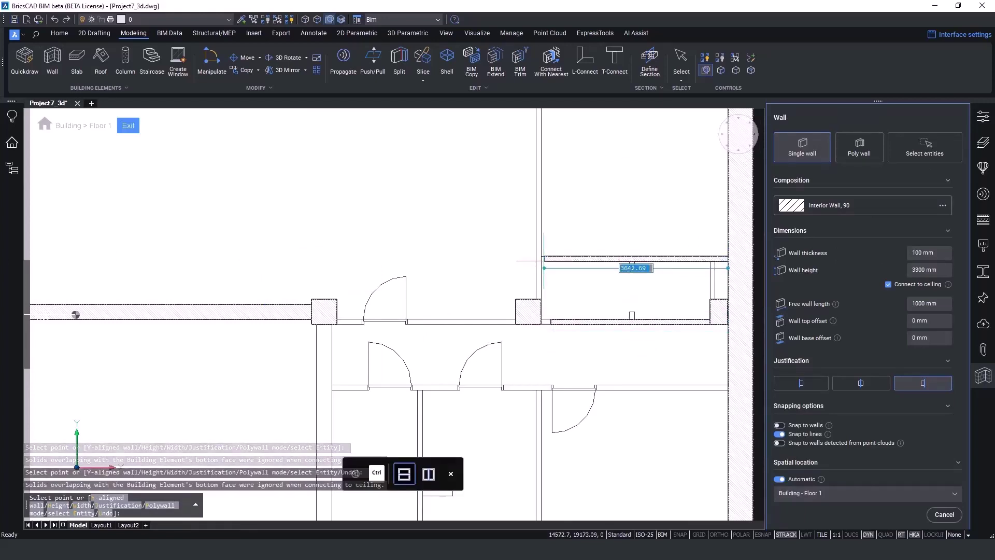
{"action": "left_click", "coordinate": [340, 388]}
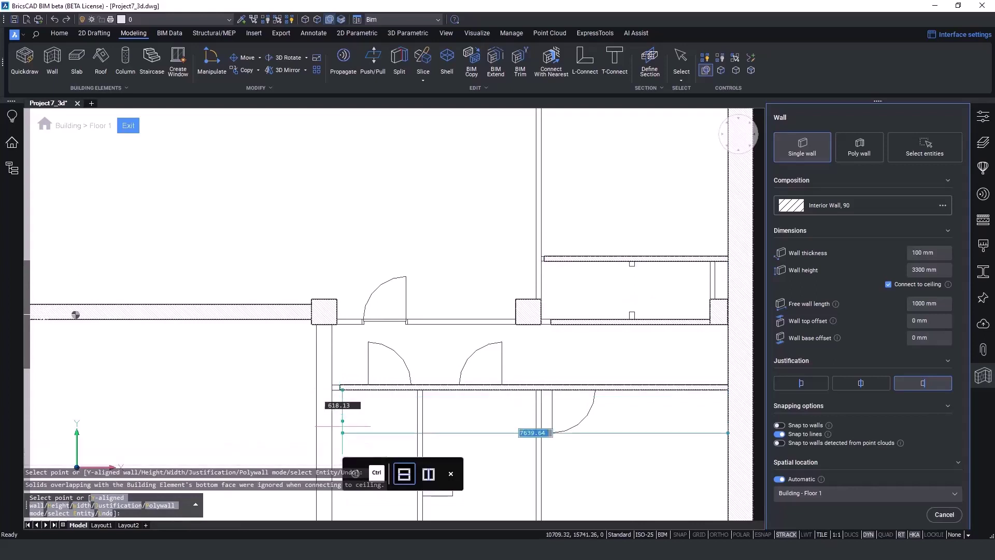
Step: Add vertical and horizontal interior walls in the lower plan, toggling alignment with Ctrl
{"action": "middle_click_drag", "start_coordinate": [342, 432], "coordinate": [344, 285]}
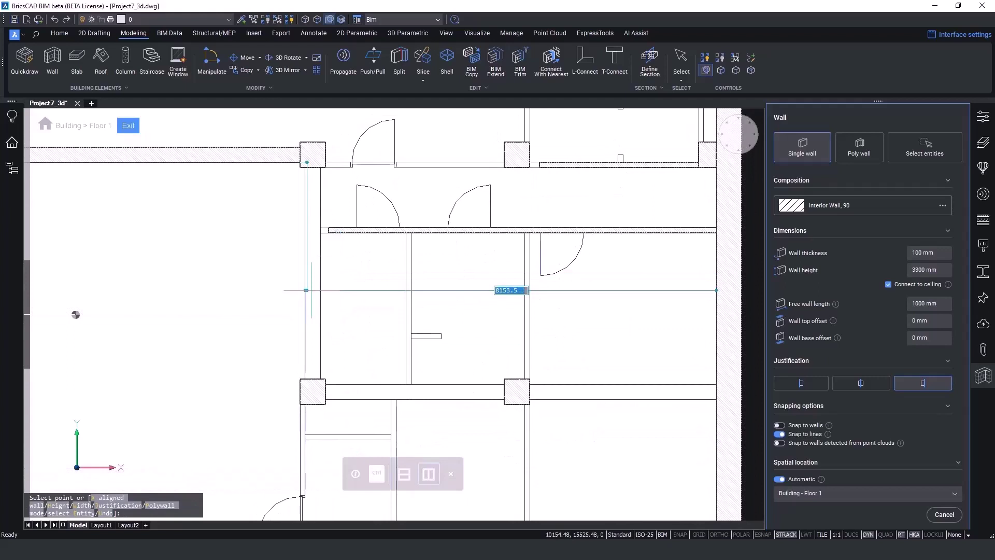
{"action": "key", "text": "ctrl"}
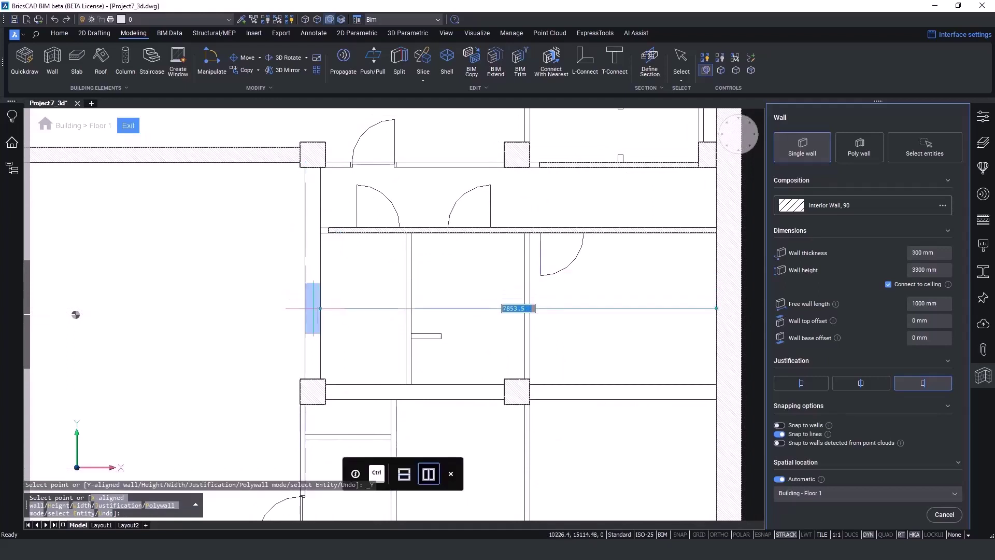
{"action": "left_click", "coordinate": [320, 309]}
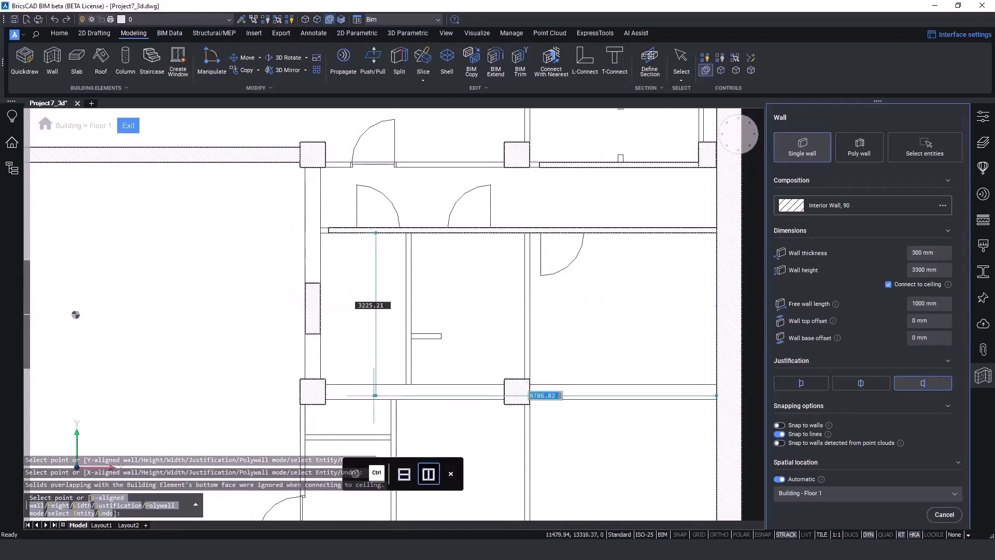
{"action": "key", "text": "ctrl"}
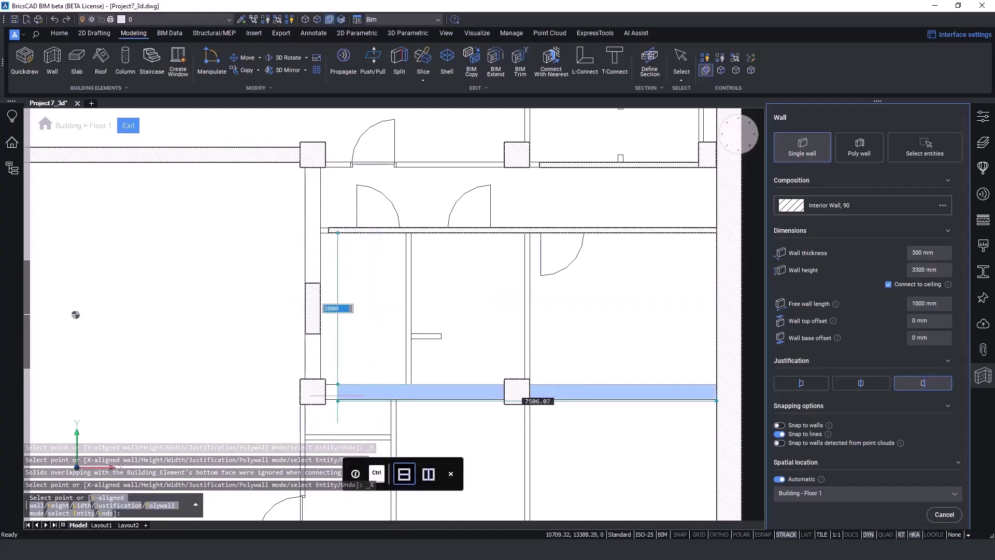
{"action": "left_click", "coordinate": [338, 396]}
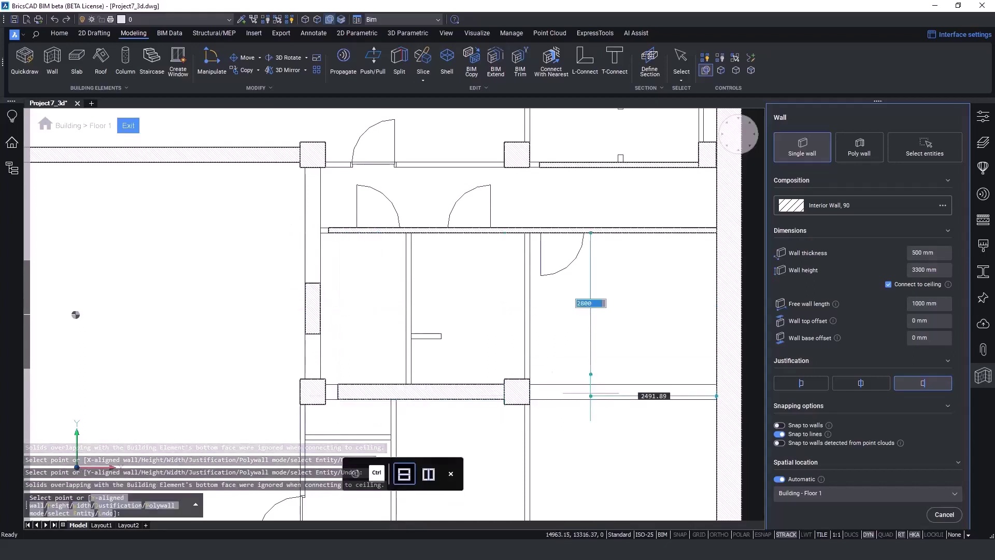
{"action": "left_click", "coordinate": [546, 396]}
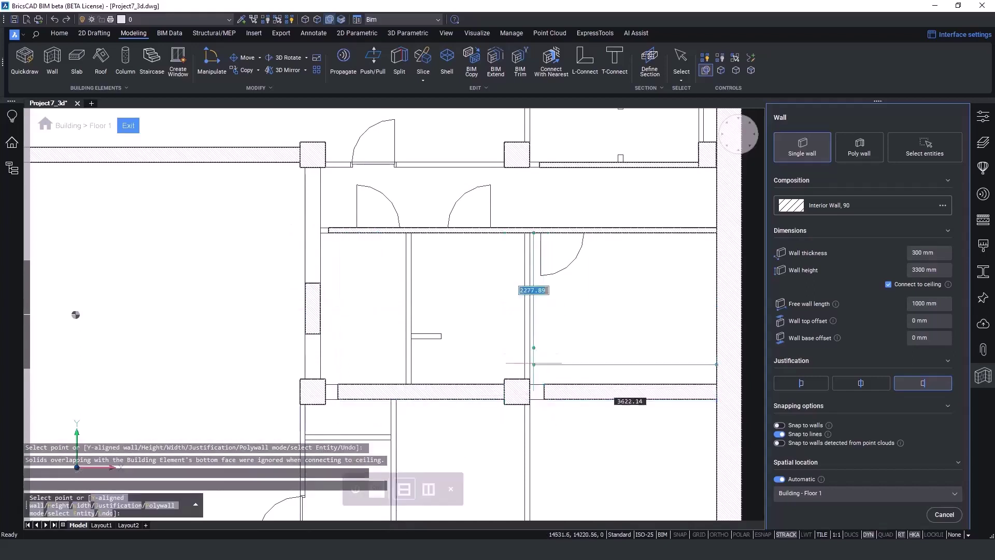
{"action": "key", "text": "ctrl"}
{"action": "left_click", "coordinate": [421, 345]}
{"action": "scroll", "coordinate": [411, 344], "scroll_direction": "down", "scroll_amount": 2}
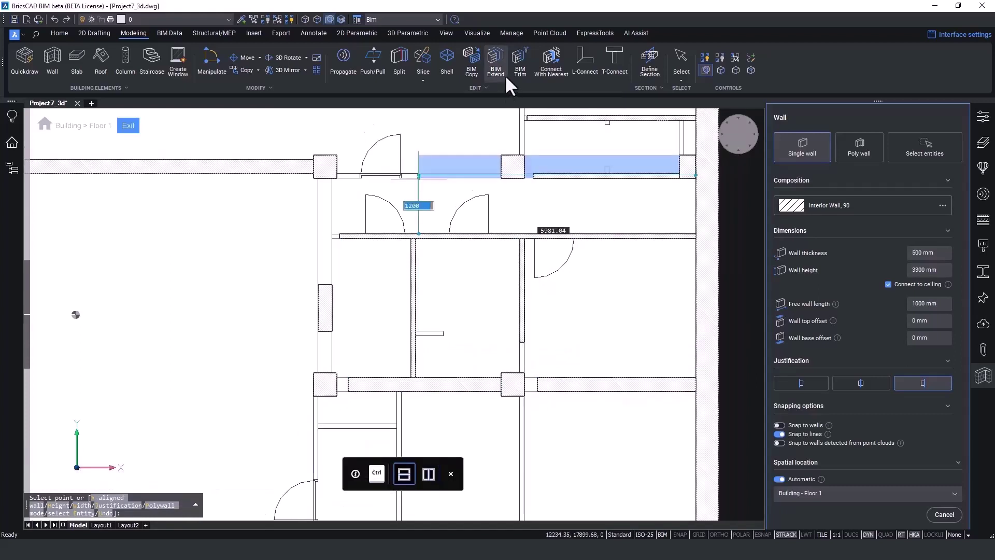
Step: Cancel the wall extension and zoom extents on the Project5_3d floor plan
{"action": "left_click", "coordinate": [500, 70]}
{"action": "key", "text": "Escape"}
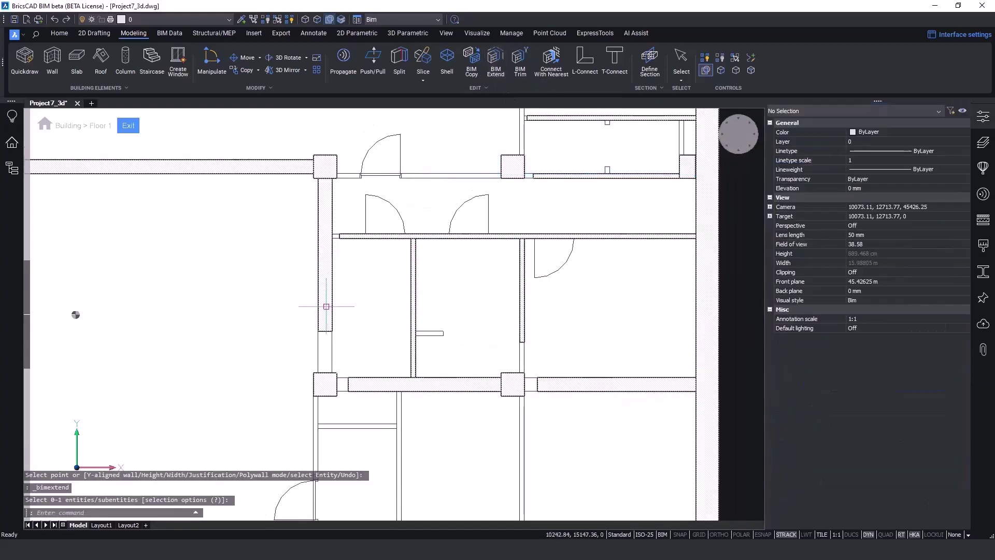
{"action": "key", "text": "Return"}
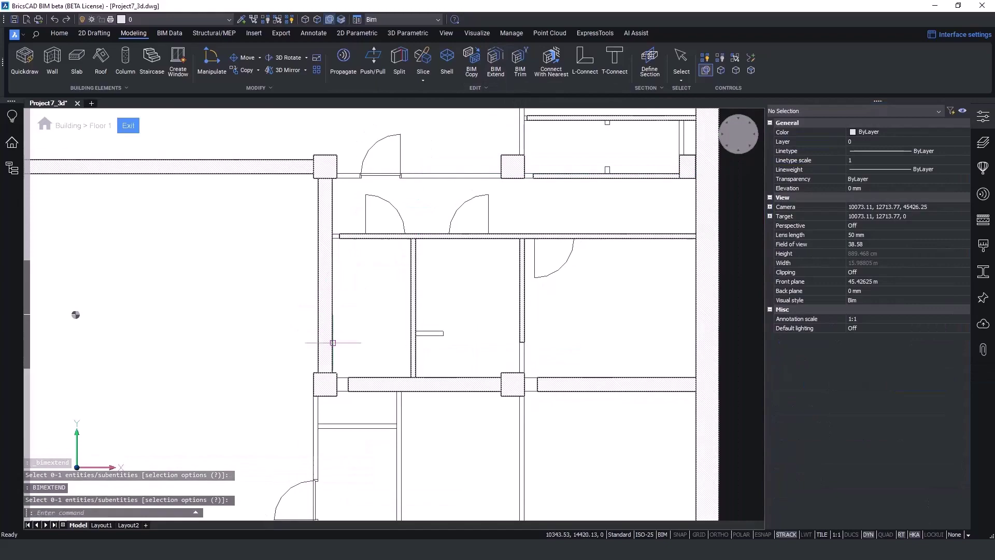
{"action": "key", "text": "Return"}
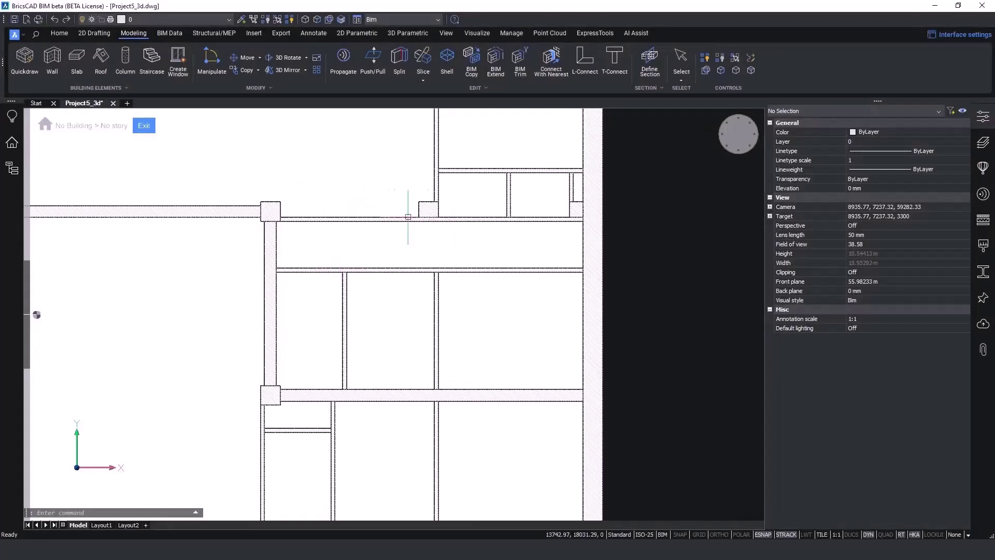
{"action": "middle_click", "coordinate": [408, 217]}
{"action": "middle_click", "coordinate": [408, 217]}
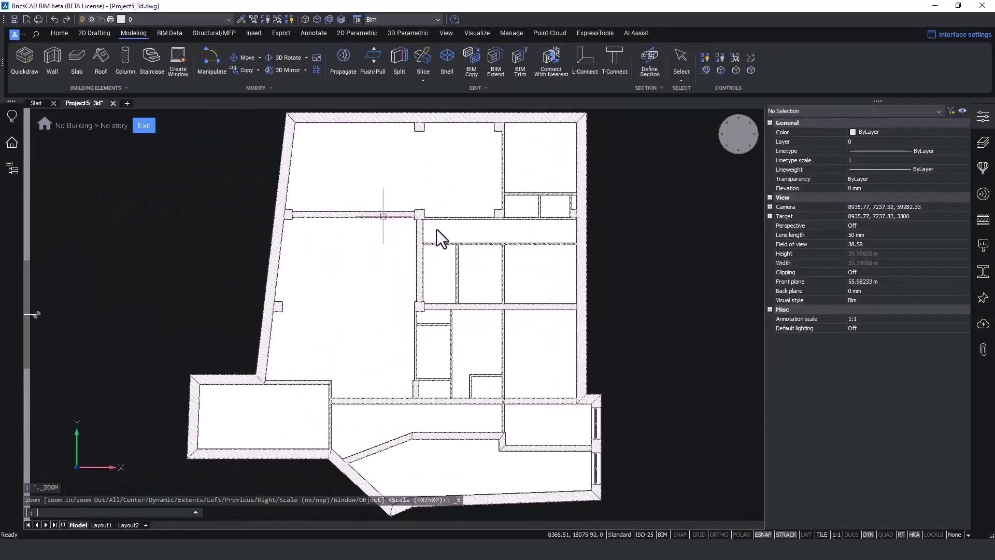
Step: Switch to the See-through visual style and open the component Library panel
{"action": "left_click", "coordinate": [405, 19]}
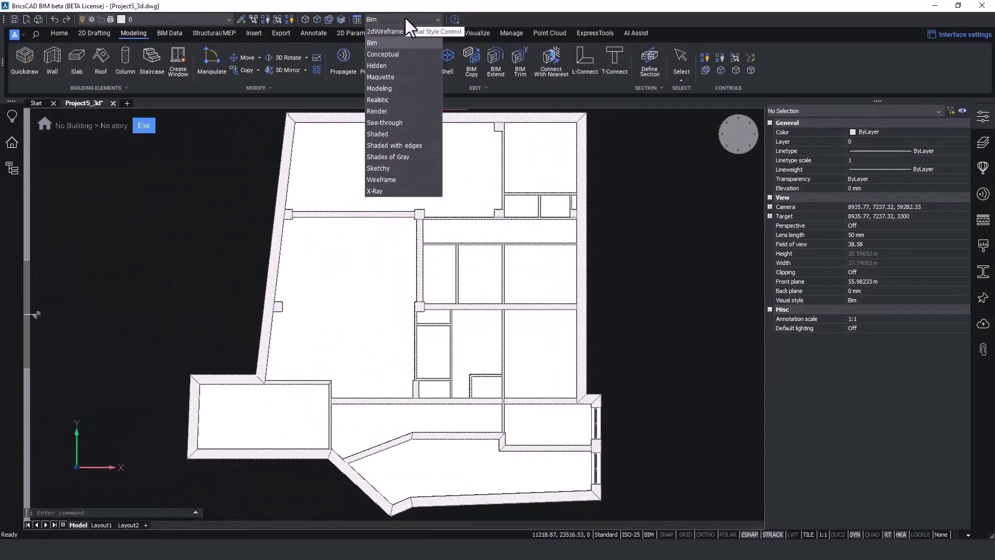
{"action": "left_click", "coordinate": [406, 123]}
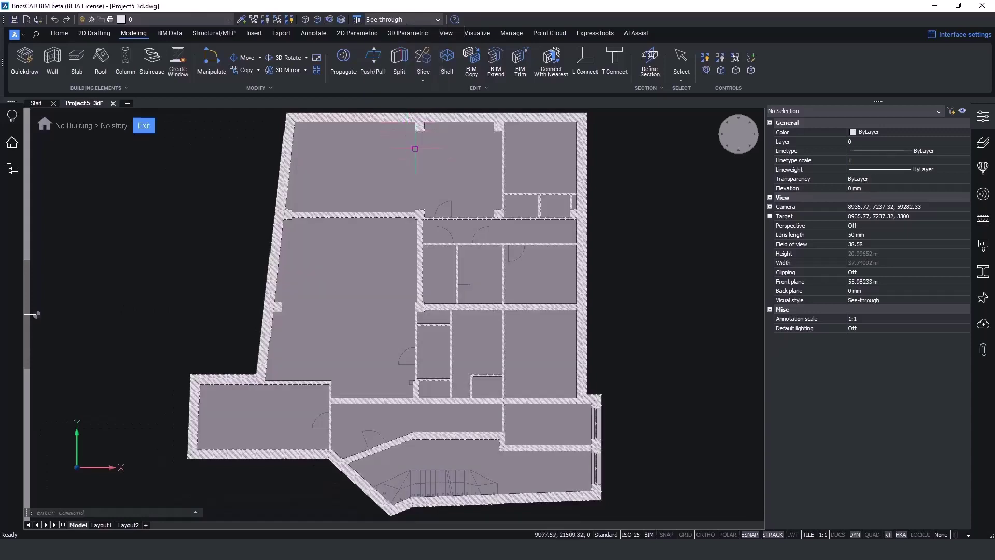
{"action": "scroll", "coordinate": [465, 200], "scroll_direction": "up", "scroll_amount": 3}
{"action": "middle_click_drag", "start_coordinate": [465, 199], "coordinate": [405, 230]}
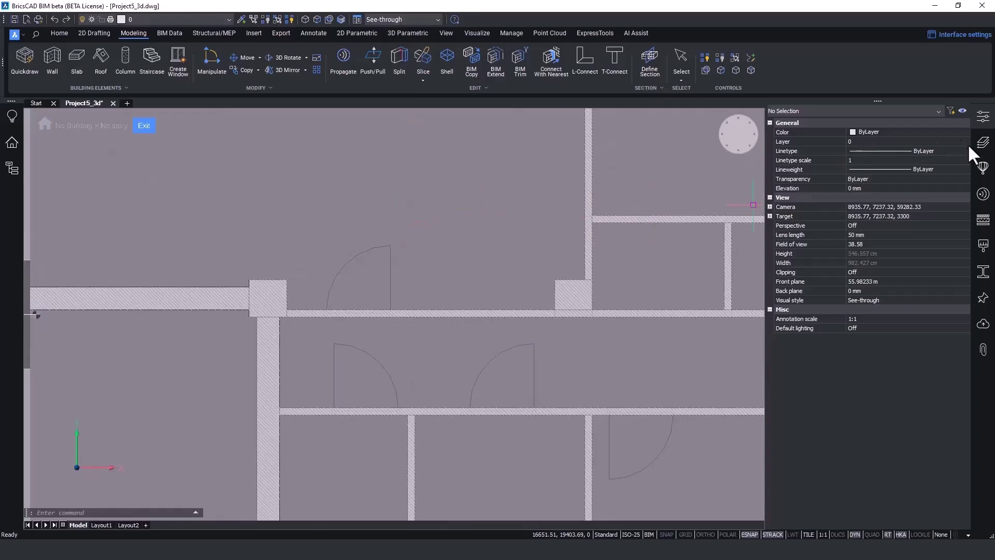
{"action": "left_click", "coordinate": [984, 167]}
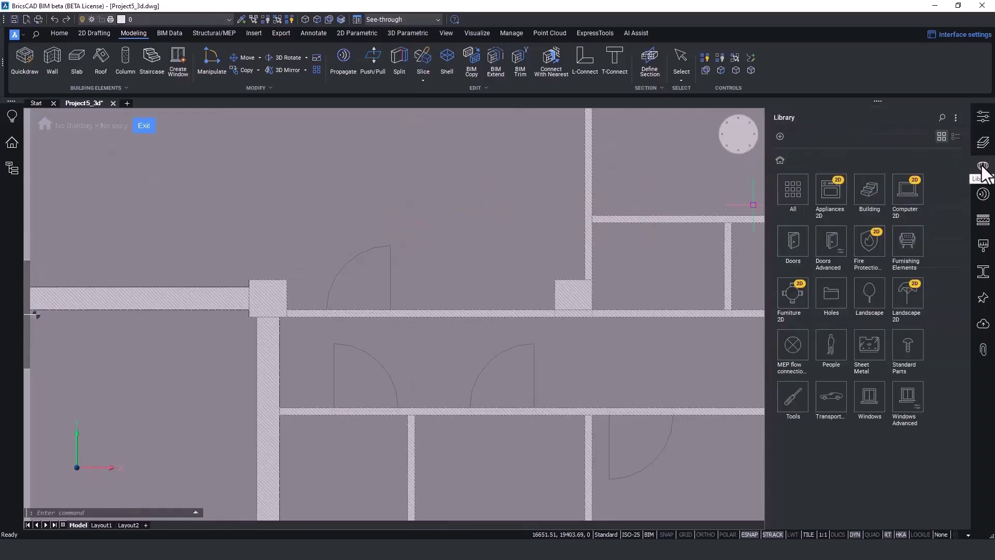
Step: Place two single-swing doors from the Library's Doors category into the interior wall
{"action": "left_click", "coordinate": [798, 248]}
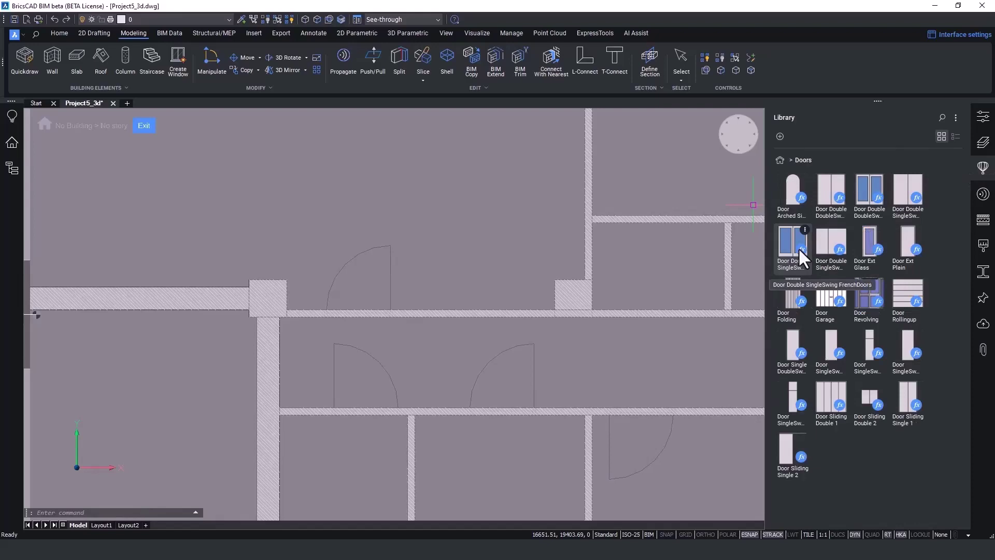
{"action": "scroll", "coordinate": [331, 318], "scroll_direction": "up", "scroll_amount": 5}
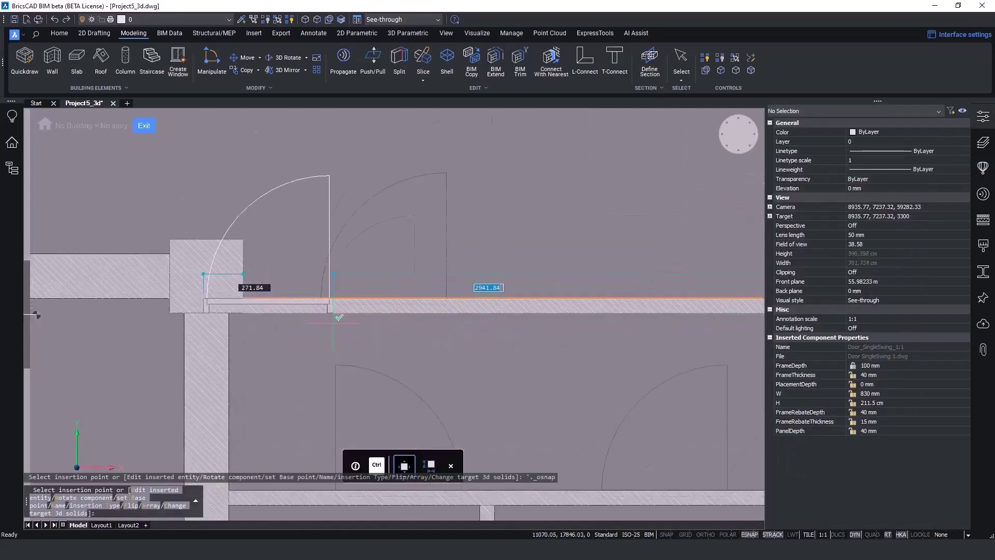
{"action": "scroll", "coordinate": [492, 283], "scroll_direction": "down", "scroll_amount": 3}
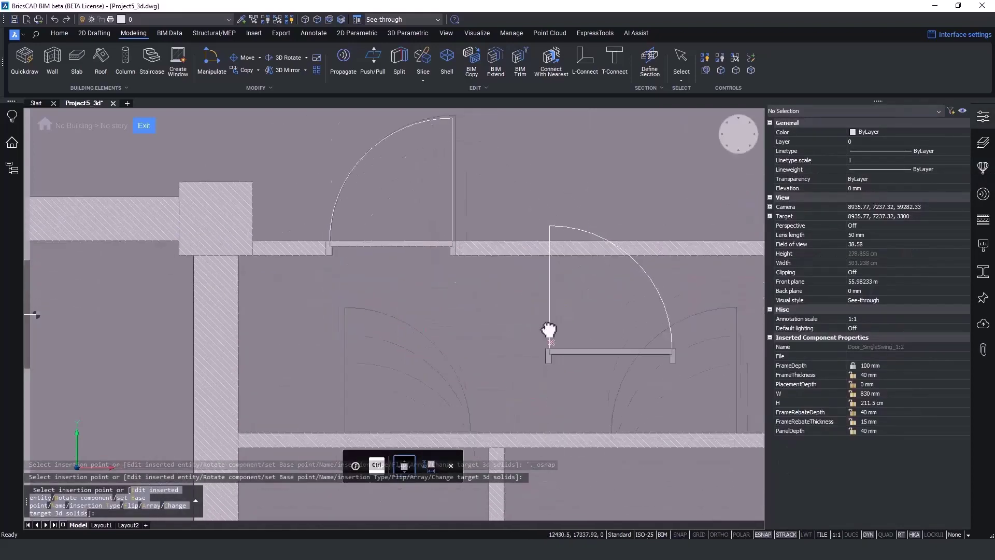
{"action": "left_click", "coordinate": [334, 357]}
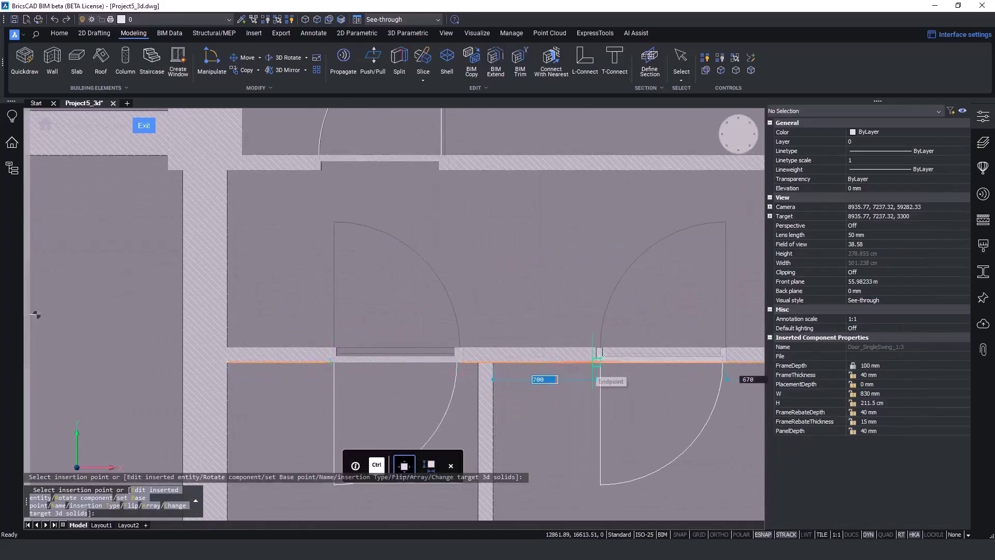
{"action": "left_click", "coordinate": [602, 356]}
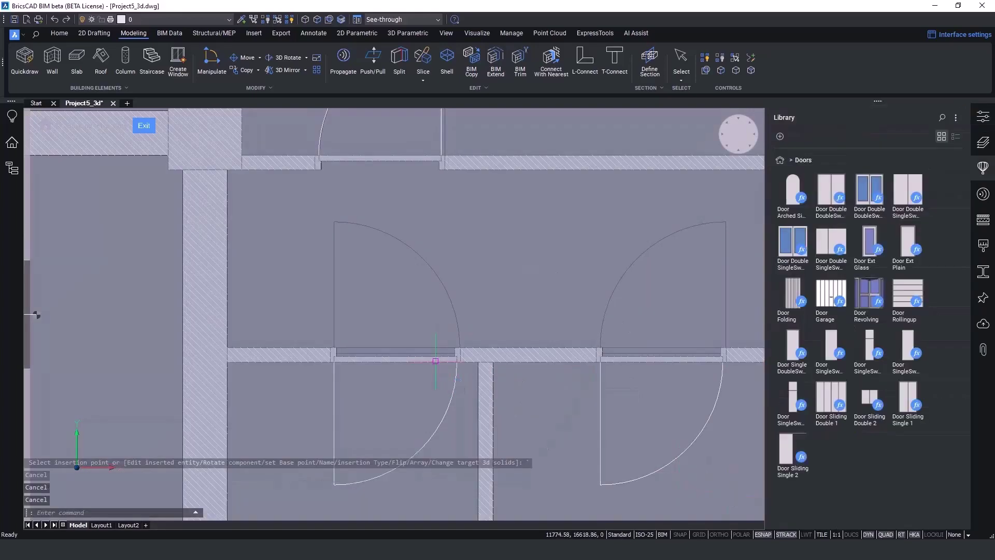
Step: Flip the first new door in-out so it swings into the upper room
{"action": "key", "text": "Escape"}
{"action": "mouse_move", "coordinate": [454, 364]}
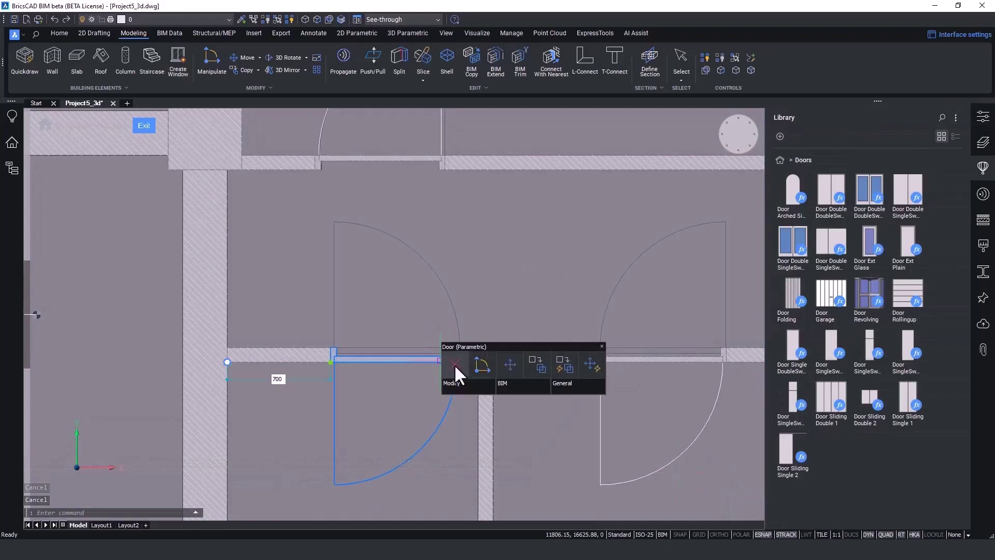
{"action": "mouse_move", "coordinate": [456, 383]}
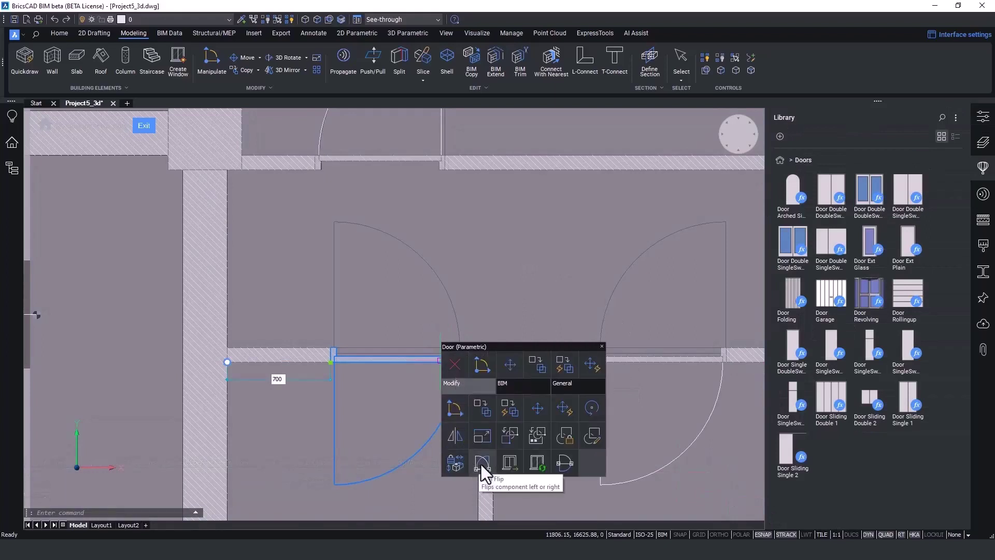
{"action": "left_click", "coordinate": [565, 463]}
{"action": "right_click", "coordinate": [580, 448]}
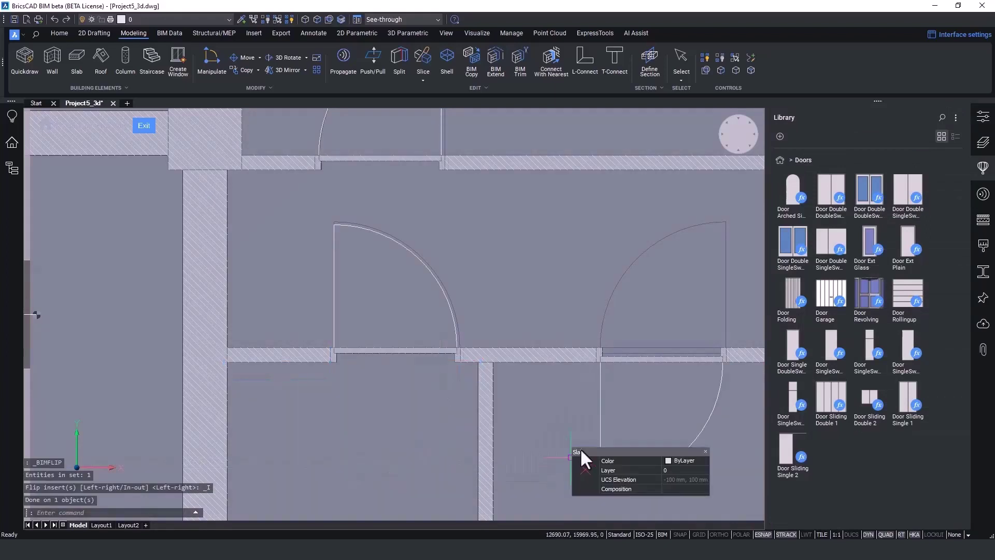
{"action": "key", "text": "Escape"}
Step: Flip the right-hand door in-out and swap its hinge side left-right
{"action": "middle_click_drag", "start_coordinate": [615, 315], "coordinate": [591, 334]}
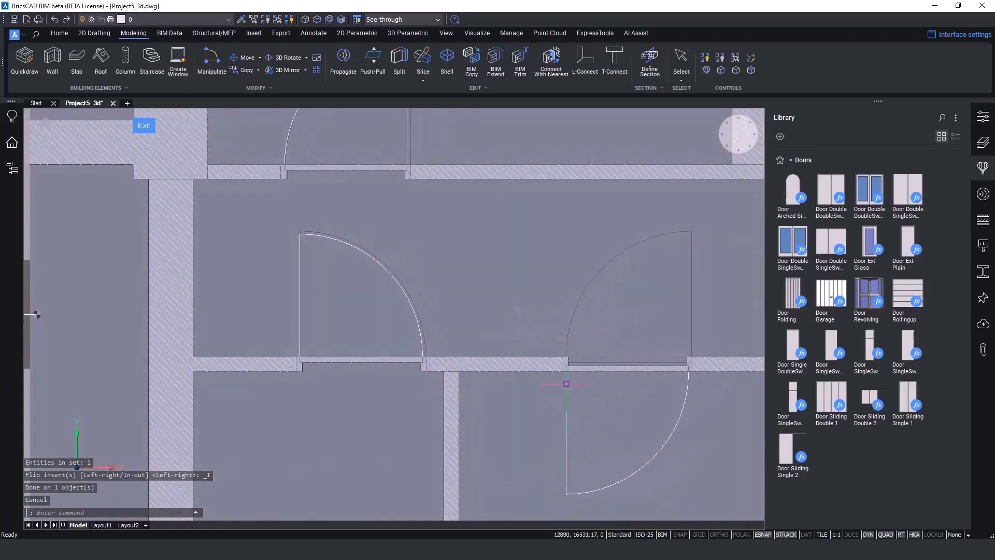
{"action": "left_click", "coordinate": [578, 369]}
{"action": "left_click", "coordinate": [597, 373]}
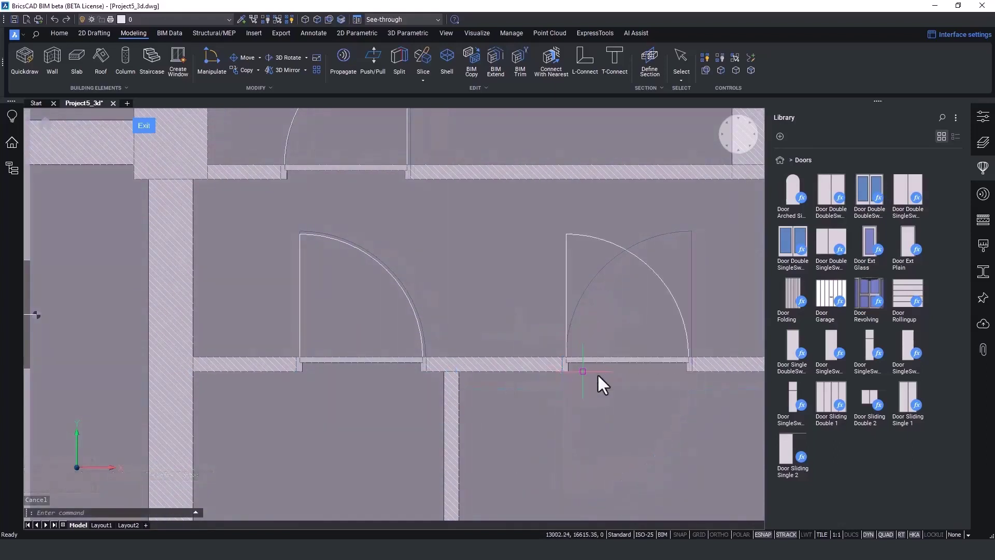
{"action": "mouse_move", "coordinate": [664, 371]}
{"action": "left_click", "coordinate": [692, 363]}
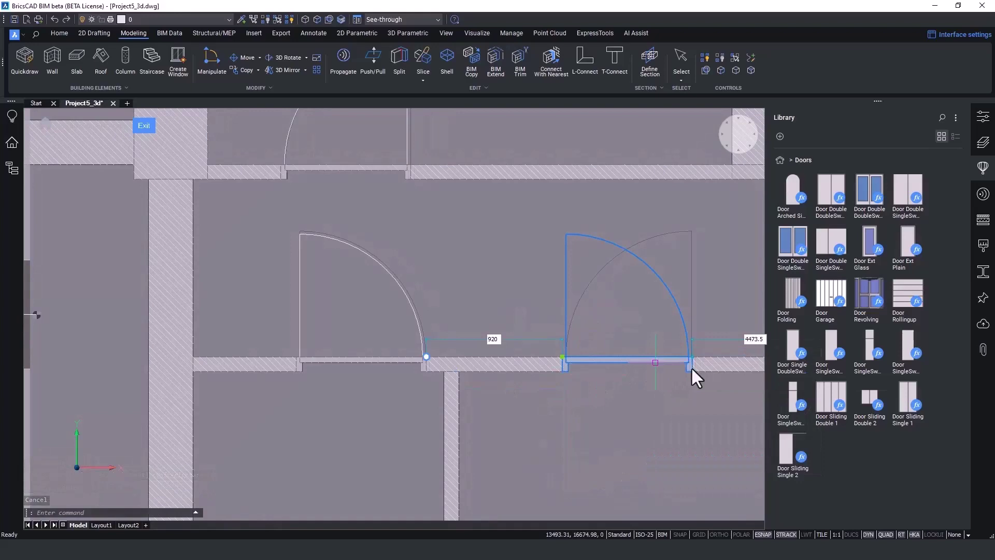
{"action": "scroll", "coordinate": [439, 340], "scroll_direction": "down", "scroll_amount": 2}
Step: Pick Window 2x1 2L from the Library's Windows category and set its width to 1600 mm
{"action": "scroll", "coordinate": [439, 340], "scroll_direction": "down", "scroll_amount": 1}
{"action": "middle_click_drag", "start_coordinate": [540, 436], "coordinate": [462, 367]}
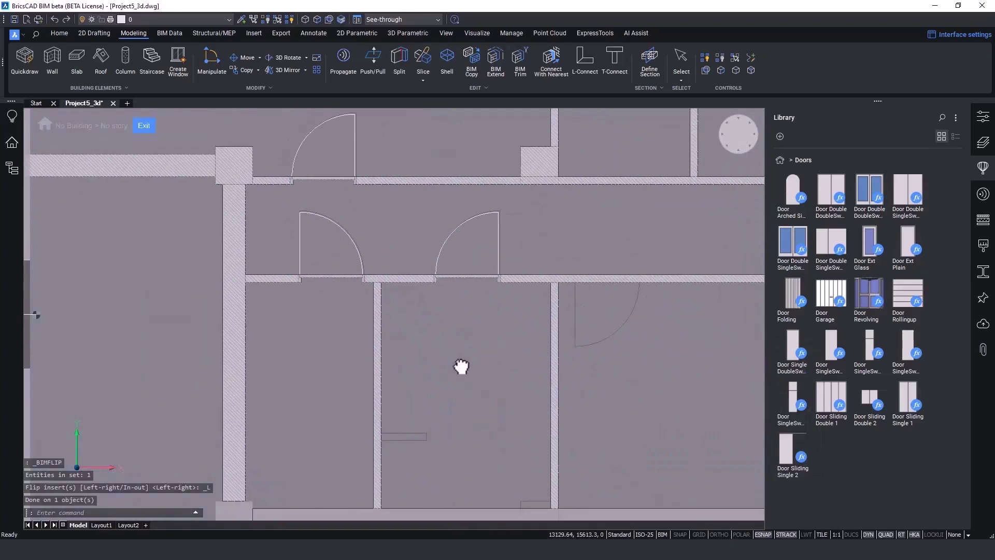
{"action": "scroll", "coordinate": [584, 381], "scroll_direction": "down", "scroll_amount": 3}
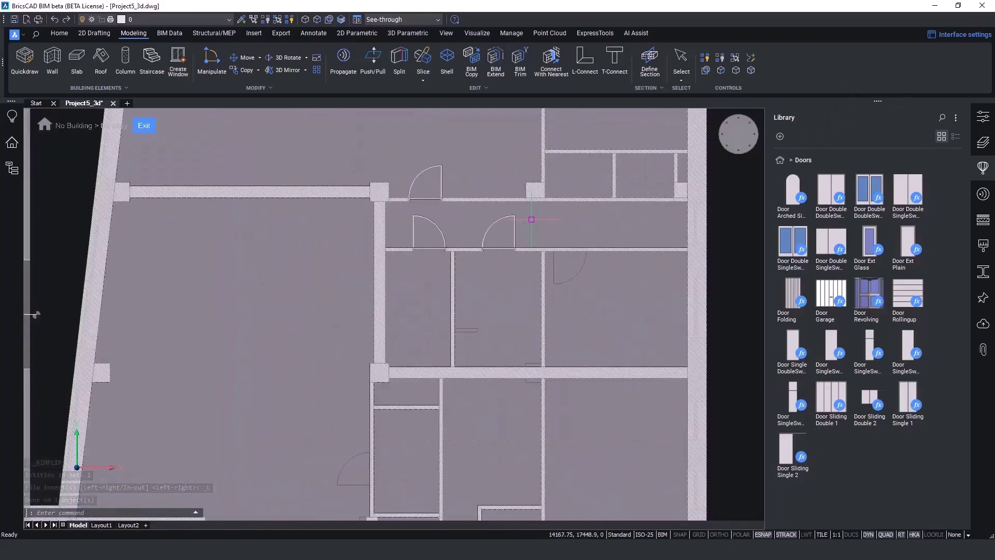
{"action": "middle_click_drag", "start_coordinate": [584, 380], "coordinate": [429, 126]}
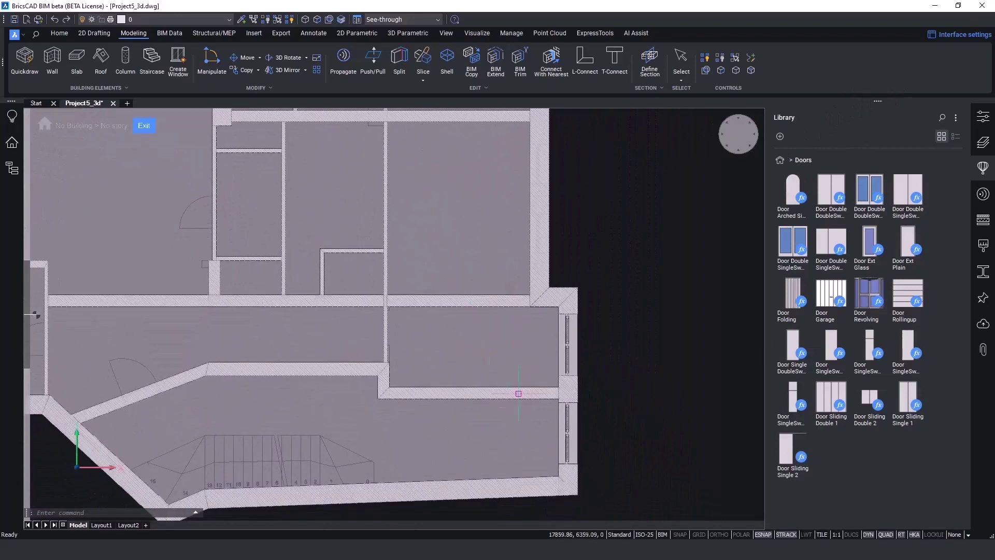
{"action": "scroll", "coordinate": [573, 456], "scroll_direction": "up", "scroll_amount": 4}
{"action": "middle_click_drag", "start_coordinate": [546, 413], "coordinate": [505, 371]}
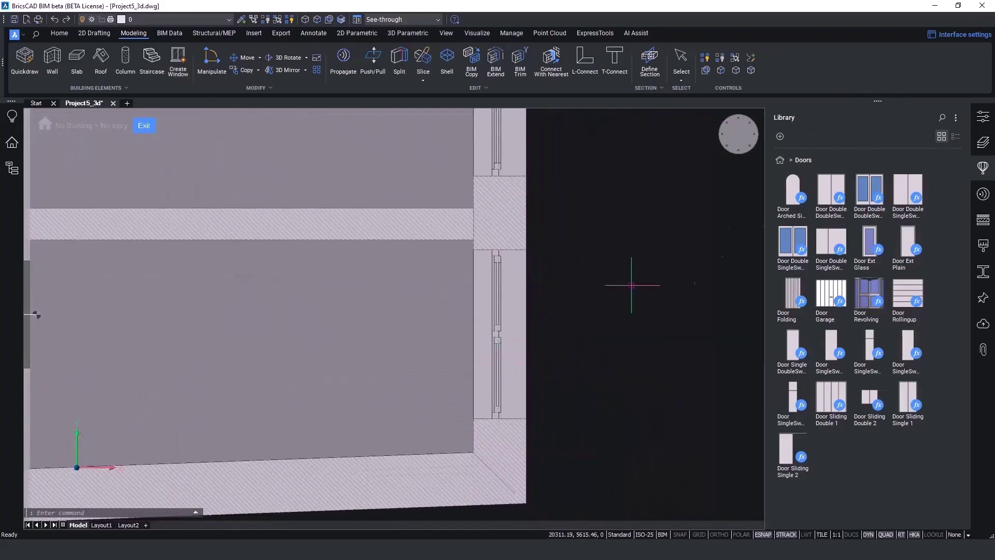
{"action": "left_click", "coordinate": [781, 160]}
{"action": "left_click", "coordinate": [869, 393]}
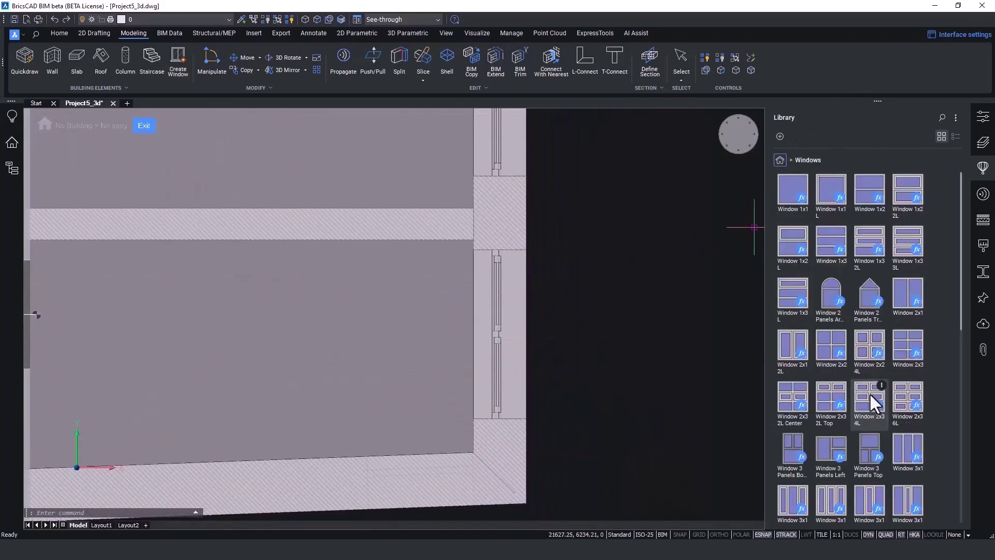
{"action": "left_click", "coordinate": [794, 344]}
{"action": "left_click", "coordinate": [867, 365]}
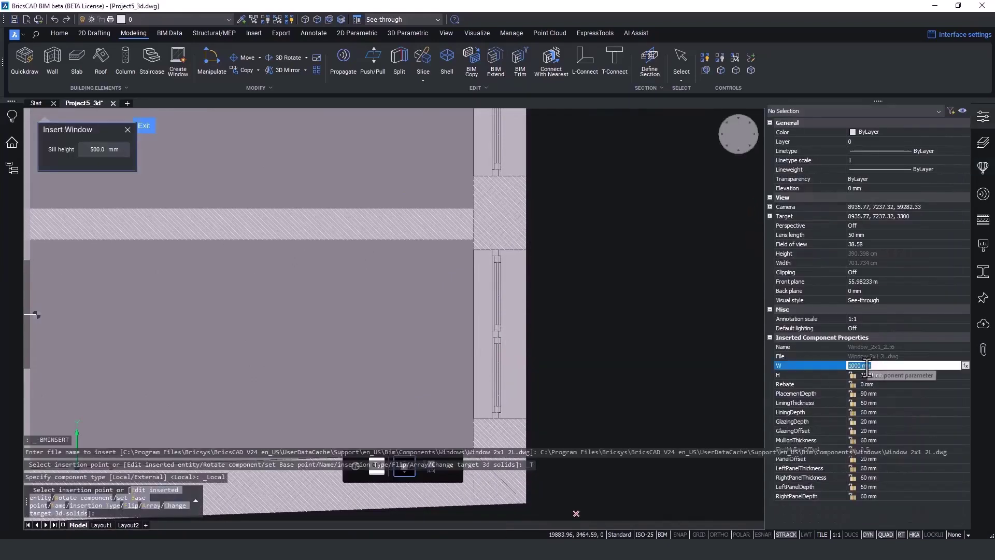
{"action": "type", "text": "1600"}
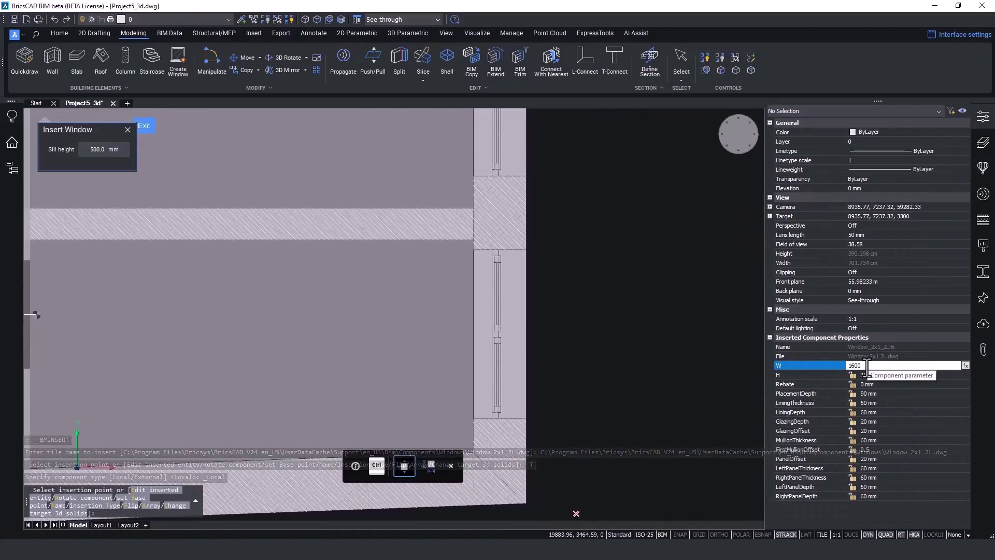
{"action": "key", "text": "Return"}
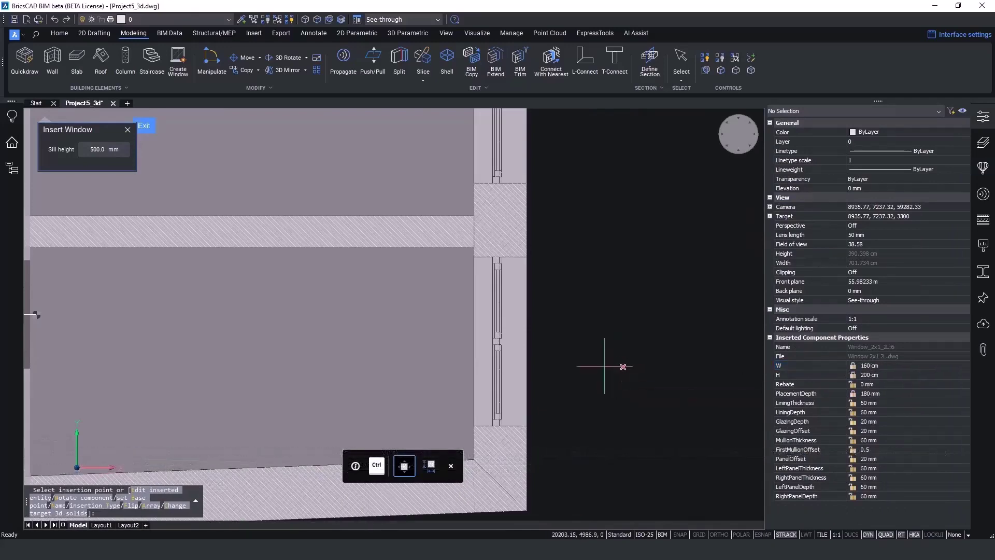
Step: Place two windows along the right exterior wall with object snap on
{"action": "key", "text": "F3"}
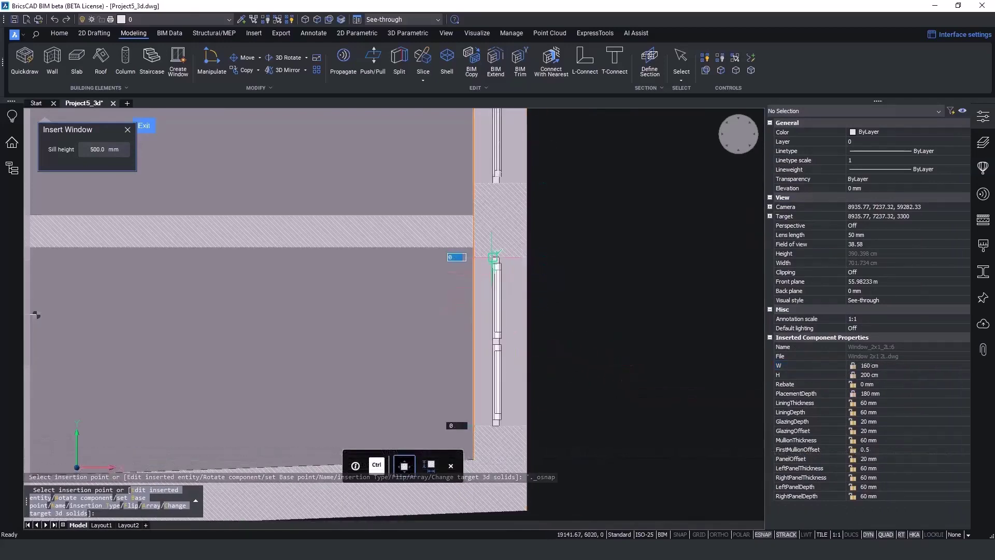
{"action": "left_click", "coordinate": [495, 257]}
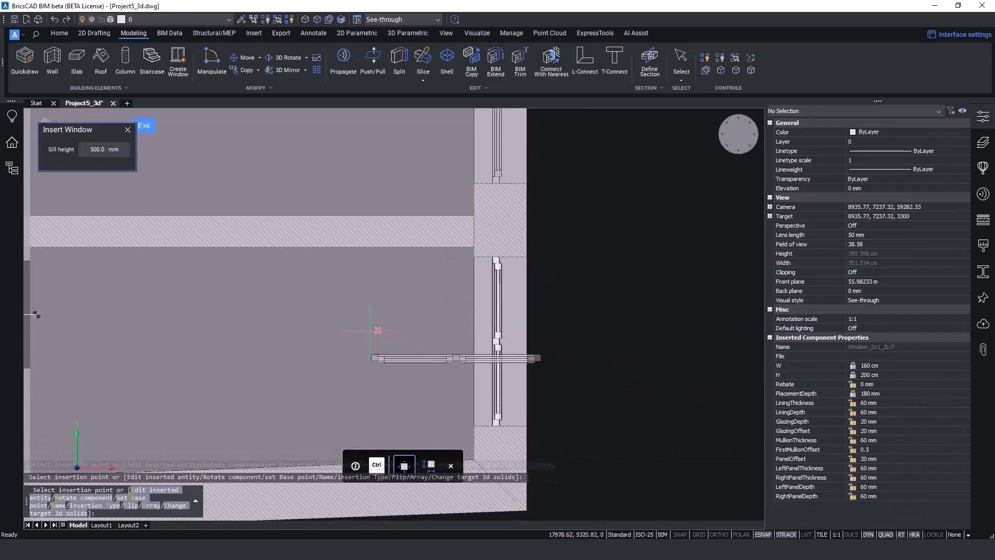
{"action": "middle_click_drag", "start_coordinate": [418, 179], "coordinate": [407, 370]}
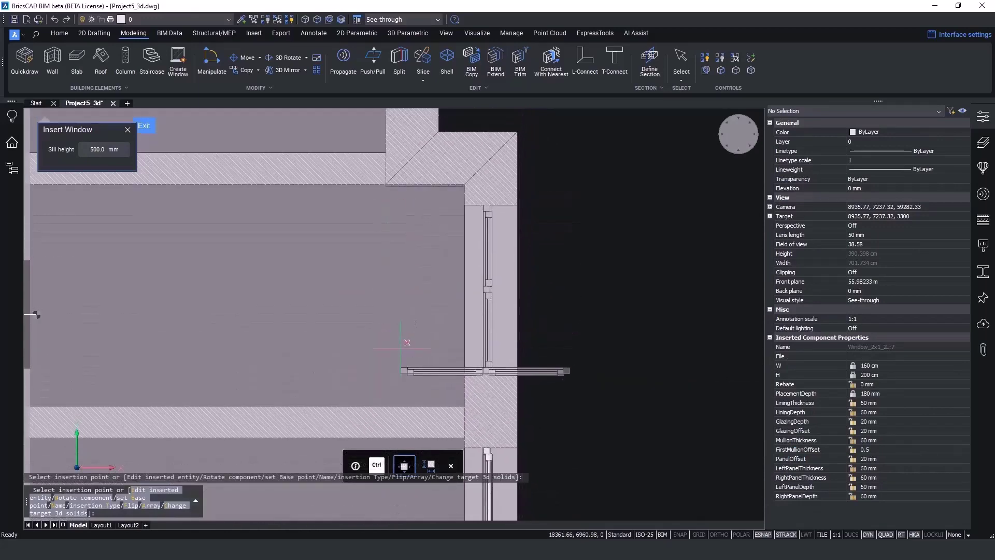
{"action": "left_click", "coordinate": [470, 202]}
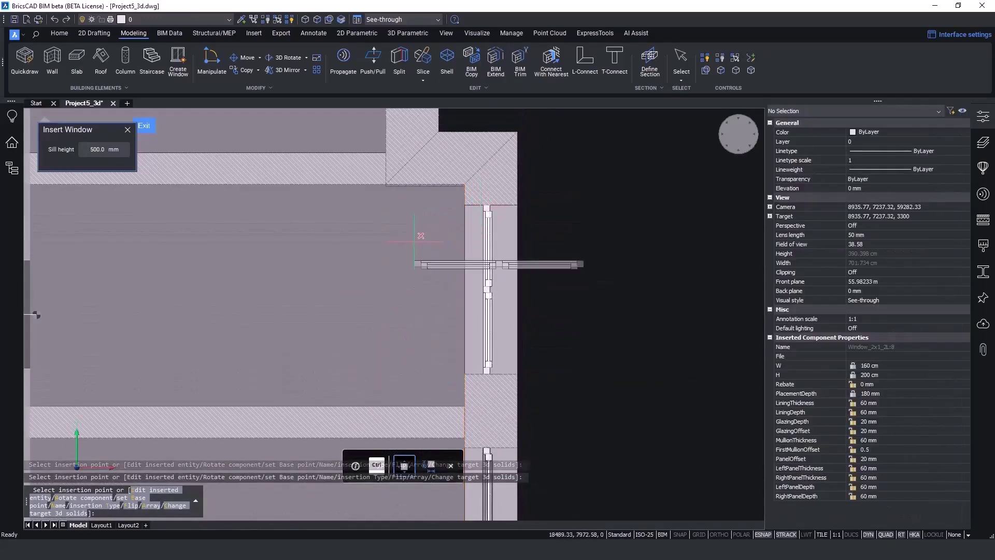
{"action": "key", "text": "Escape"}
{"action": "scroll", "coordinate": [421, 236], "scroll_direction": "down", "scroll_amount": 2}
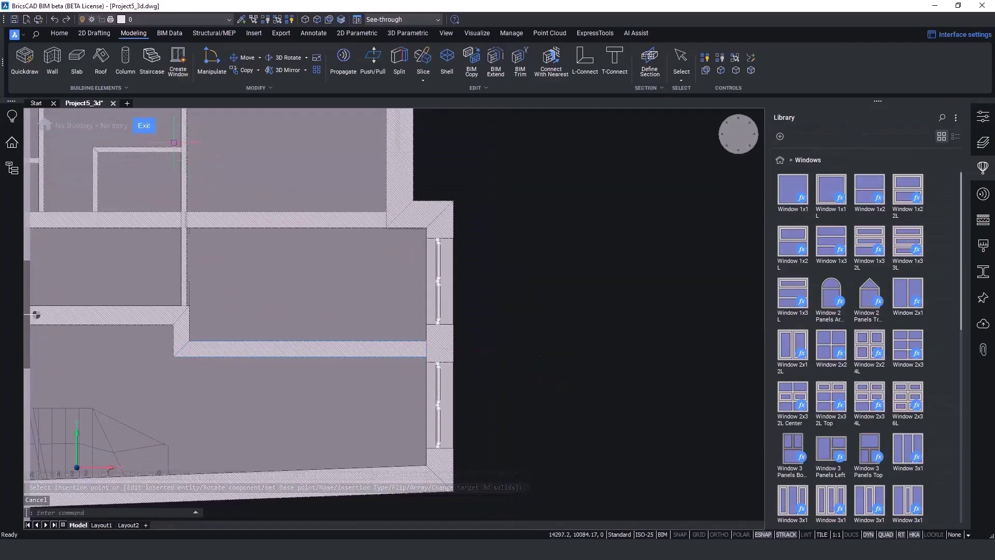
Step: Leave story editing mode and orbit to a 3D perspective of the building's corner
{"action": "left_click", "coordinate": [148, 126]}
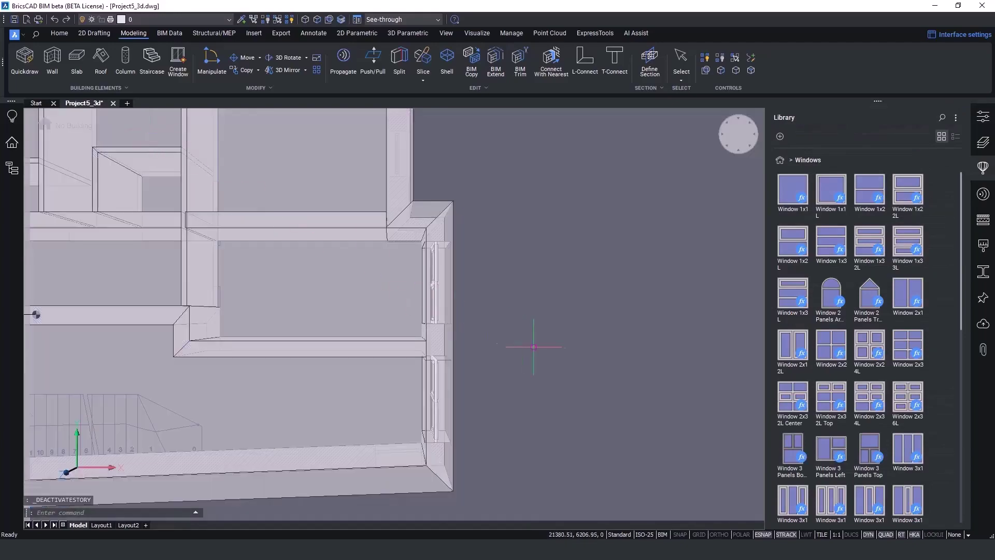
{"action": "scroll", "coordinate": [533, 346], "scroll_direction": "down", "scroll_amount": 3}
{"action": "middle_click_drag", "start_coordinate": [574, 378], "coordinate": [485, 308], "text": "shift"}
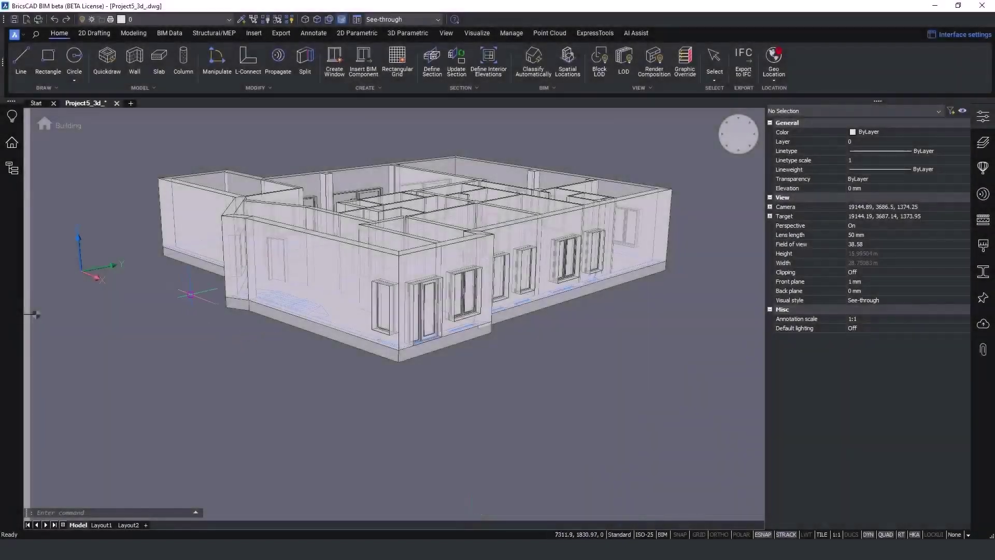
{"action": "middle_click_drag", "start_coordinate": [230, 244], "coordinate": [371, 223], "text": "shift"}
Step: Render the model in the Bim visual style, viewed from directly above
{"action": "left_click", "coordinate": [389, 19]}
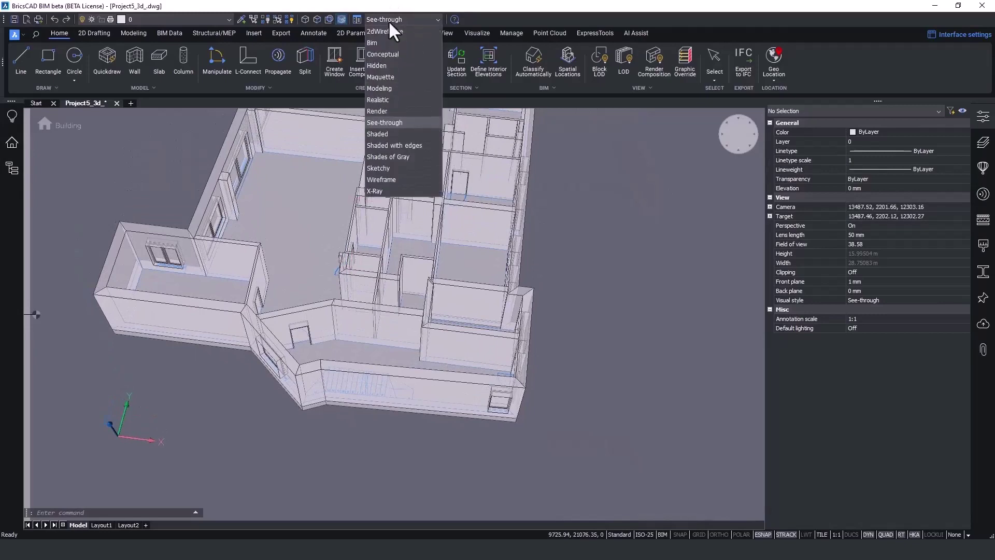
{"action": "left_click", "coordinate": [388, 42]}
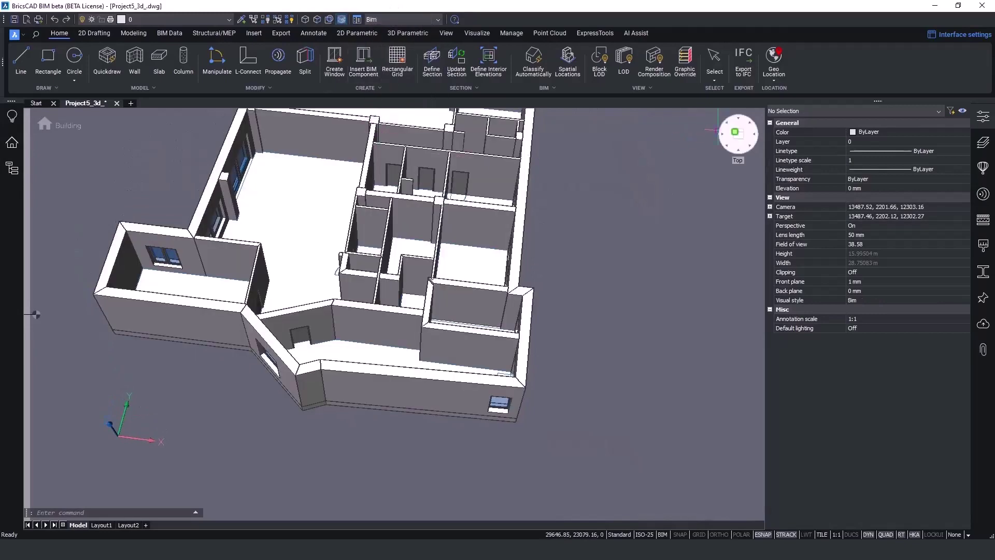
{"action": "left_click", "coordinate": [735, 132]}
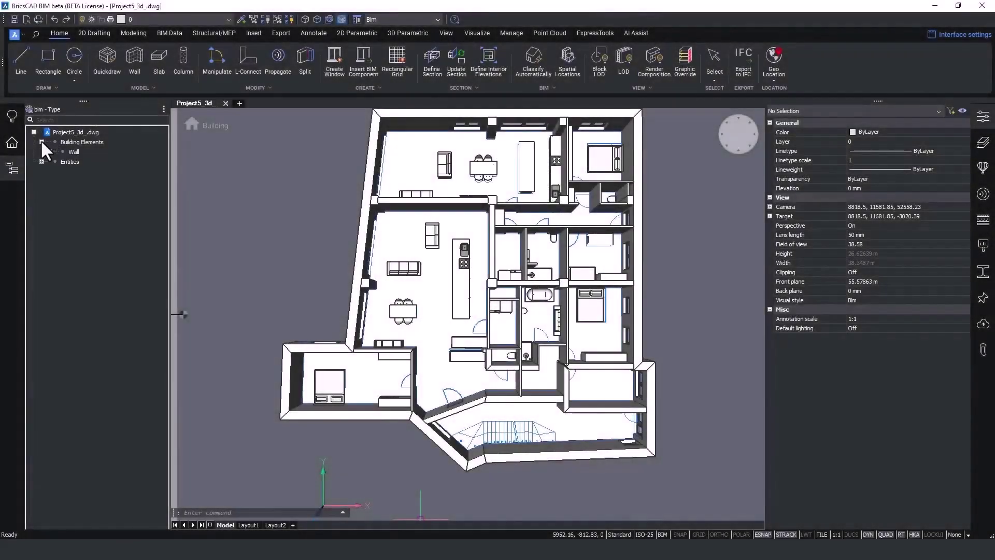
Step: Run Classify Automatically on the entire drawing, then review and deselect the classified Building Elements
{"action": "left_click", "coordinate": [50, 152]}
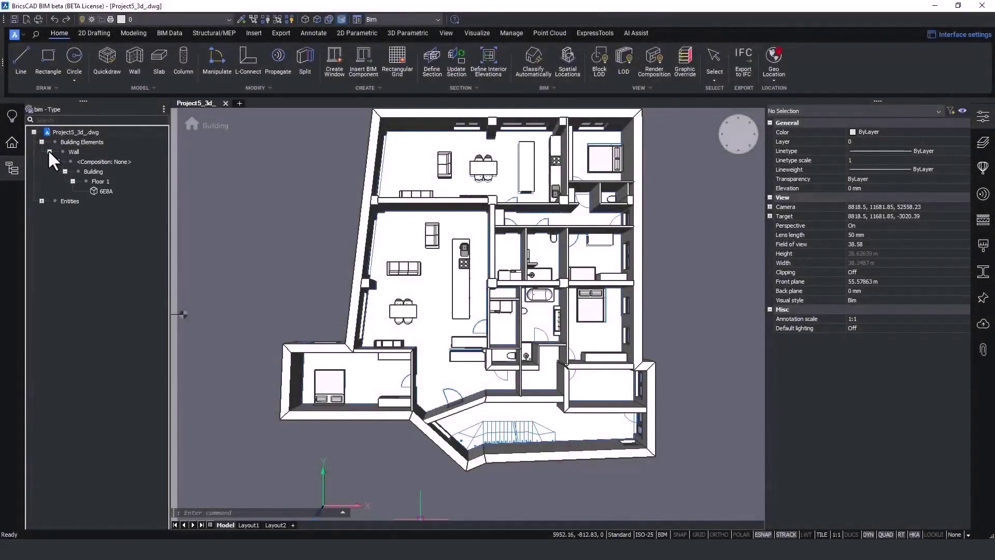
{"action": "left_click", "coordinate": [540, 61]}
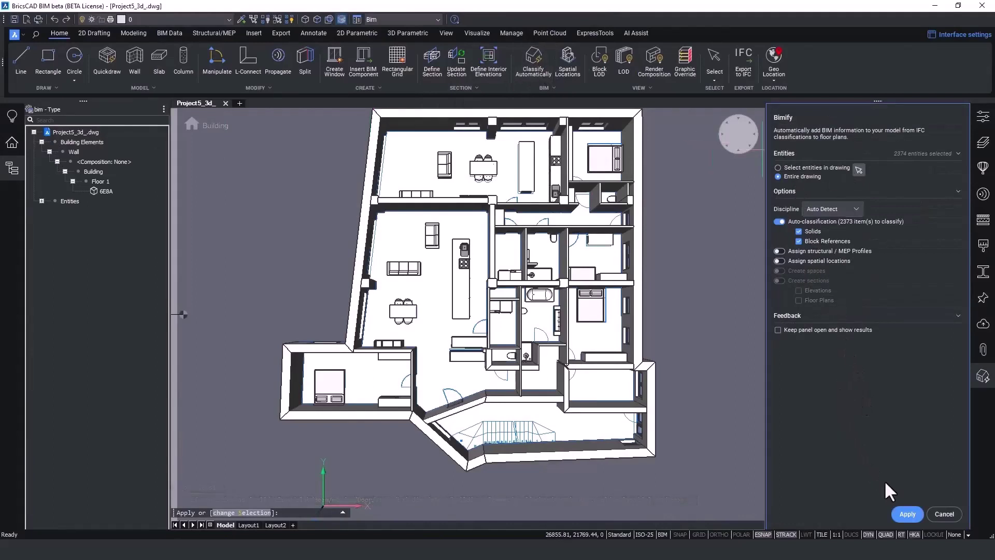
{"action": "left_click", "coordinate": [911, 514]}
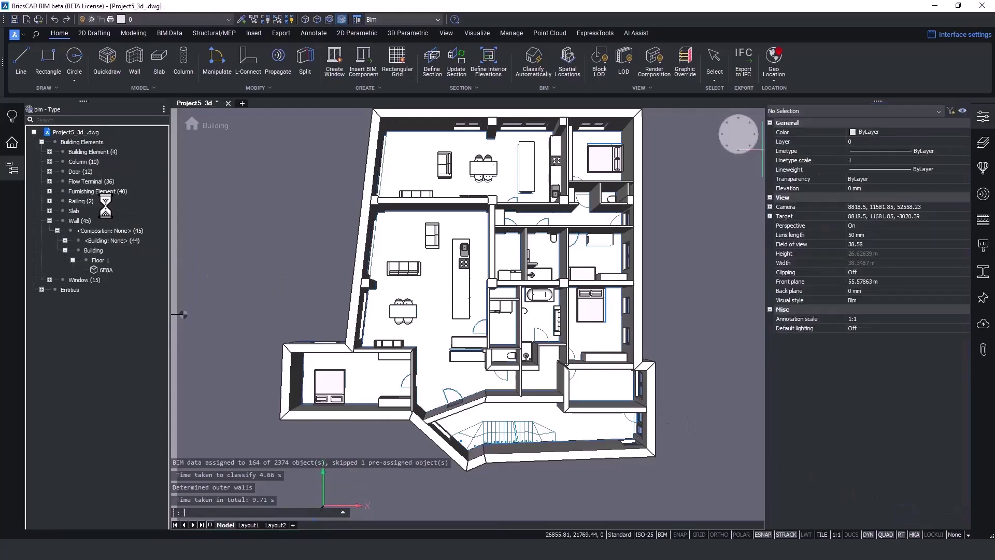
{"action": "left_click", "coordinate": [82, 142]}
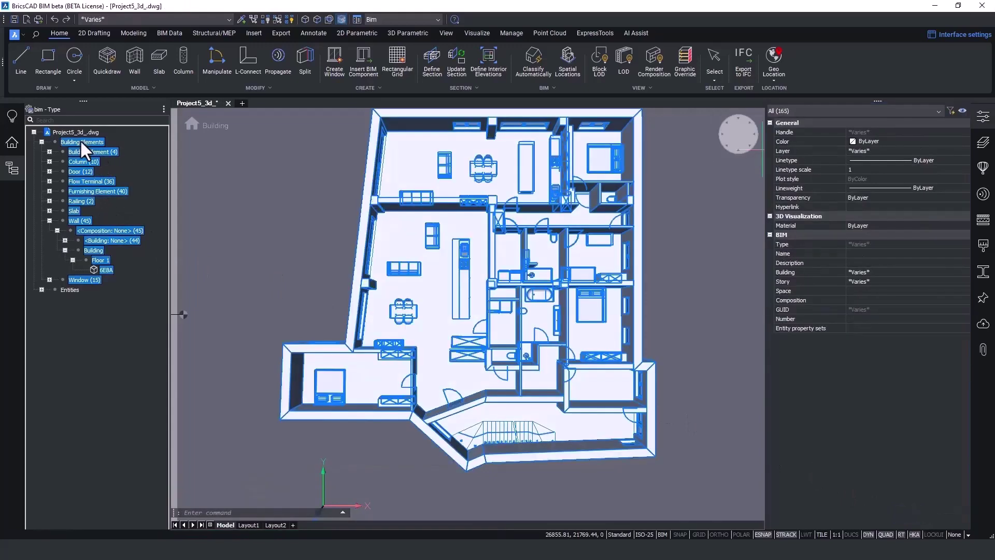
{"action": "key", "text": "Escape"}
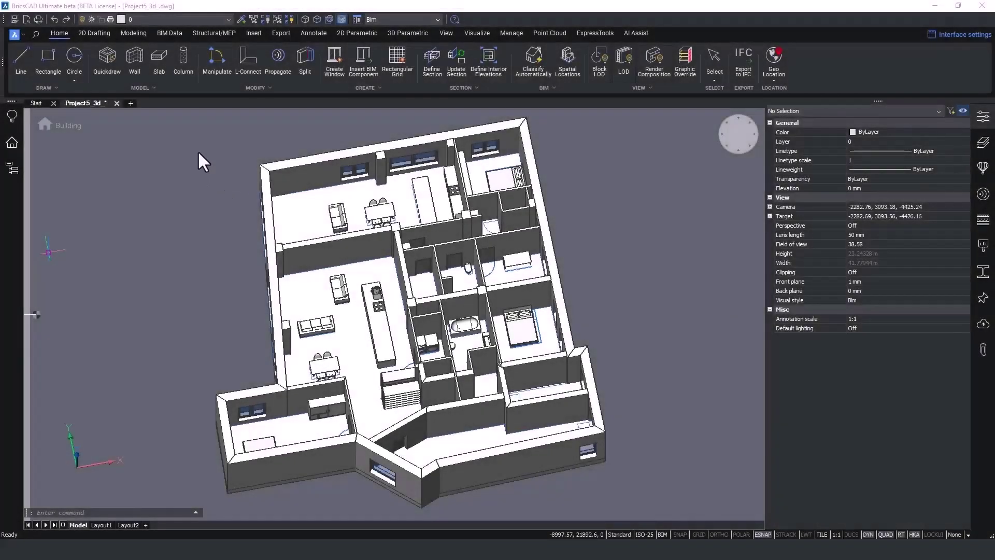
Step: With QuickBuilding, add a second and third storey and cap the building with a top slab
{"action": "left_click", "coordinate": [123, 85]}
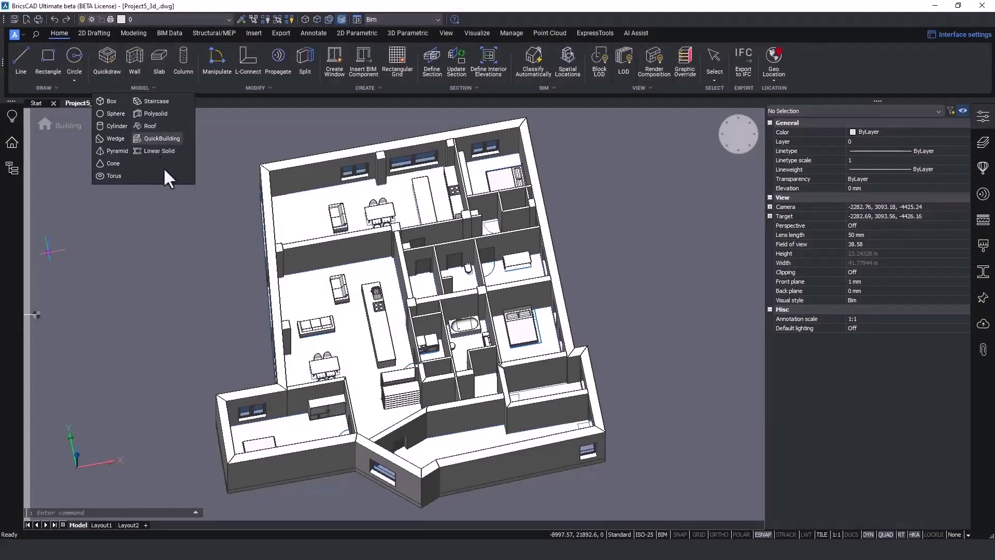
{"action": "left_click", "coordinate": [158, 139]}
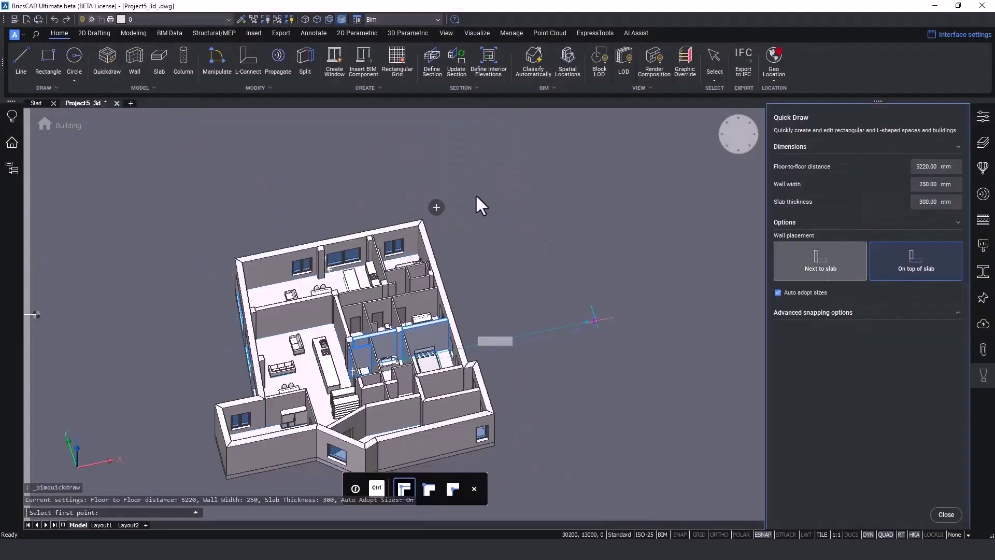
{"action": "mouse_move", "coordinate": [437, 207]}
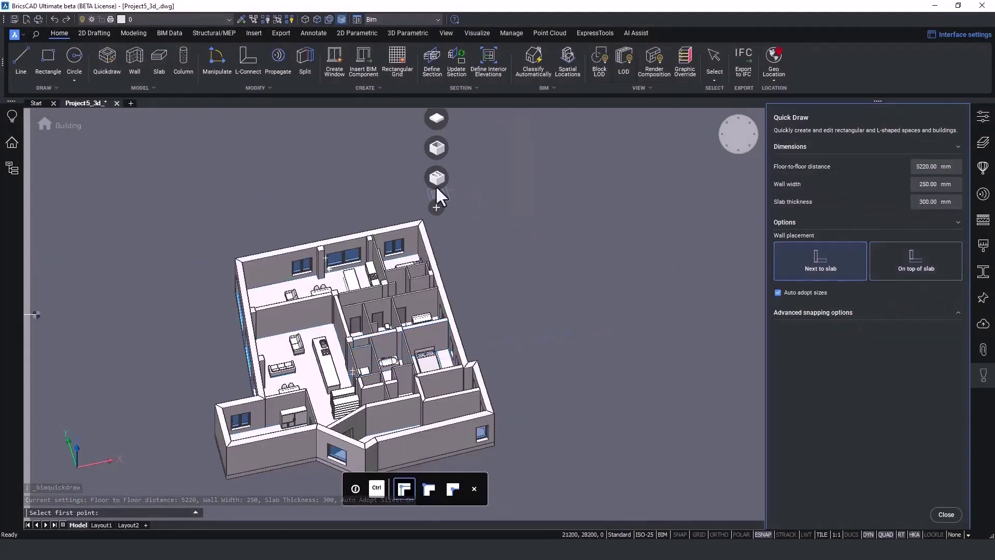
{"action": "scroll", "coordinate": [425, 240], "scroll_direction": "down", "scroll_amount": 1}
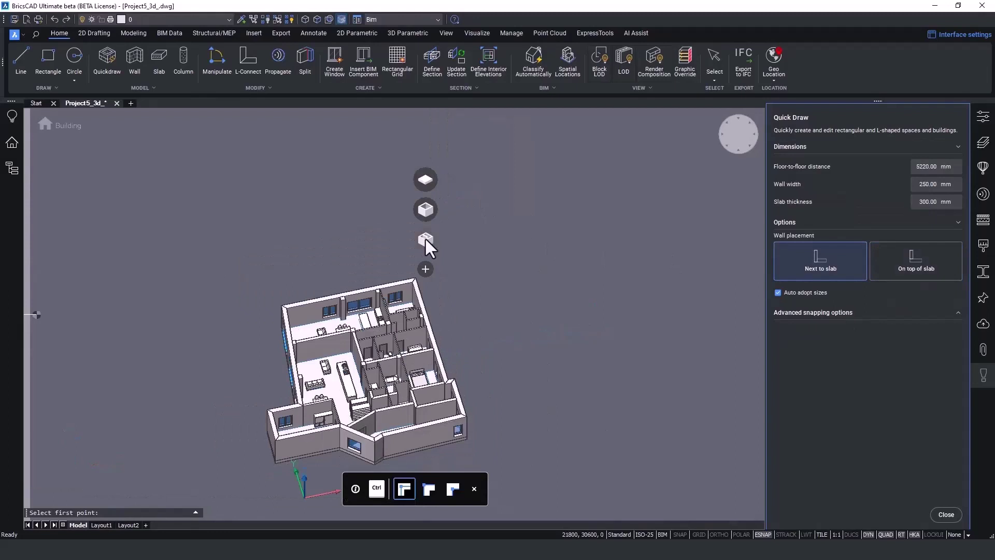
{"action": "left_click", "coordinate": [425, 238]}
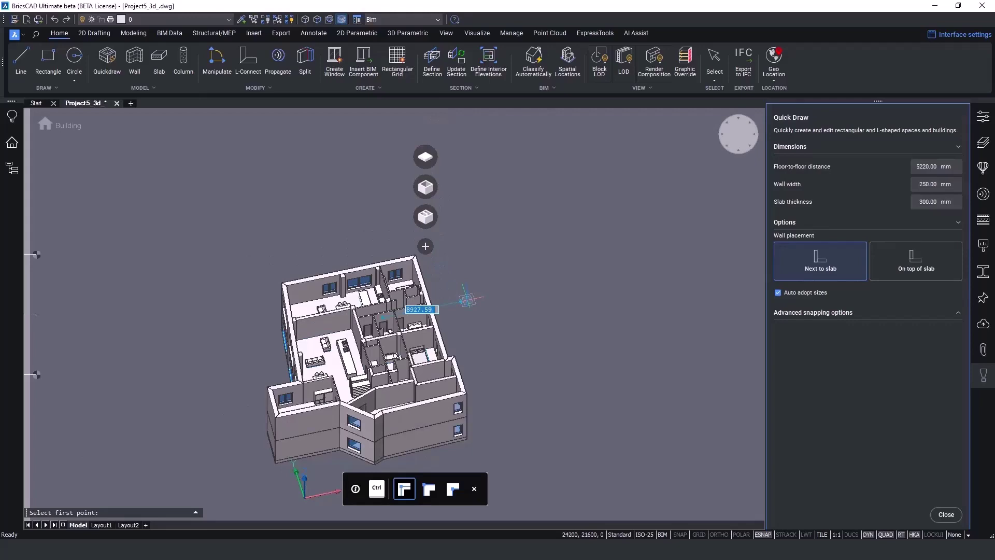
{"action": "mouse_move", "coordinate": [475, 300]}
{"action": "middle_mouse_down", "text": "shift"}
{"action": "mouse_move", "coordinate": [515, 295]}
{"action": "mouse_move", "coordinate": [486, 311]}
{"action": "middle_mouse_up", "text": "shift"}
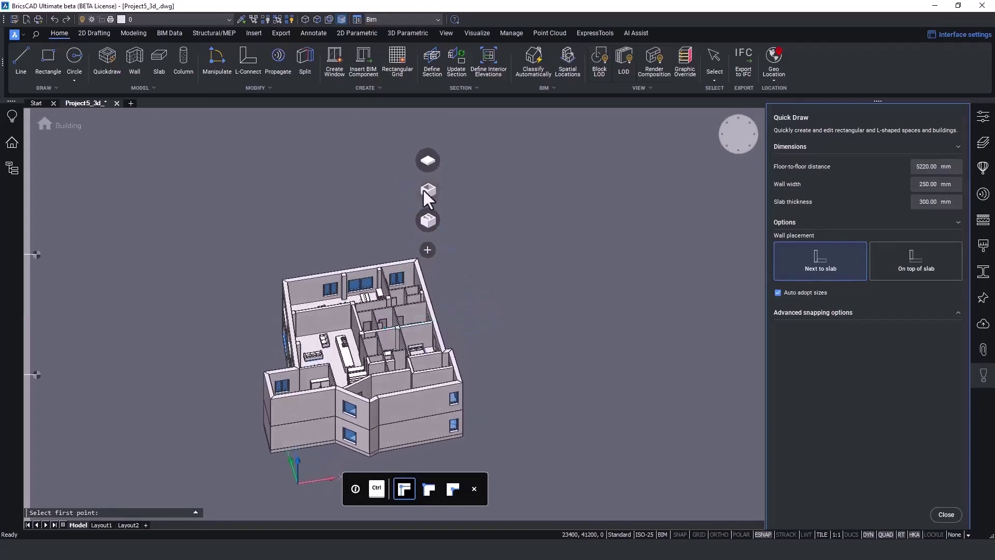
{"action": "left_click", "coordinate": [425, 191]}
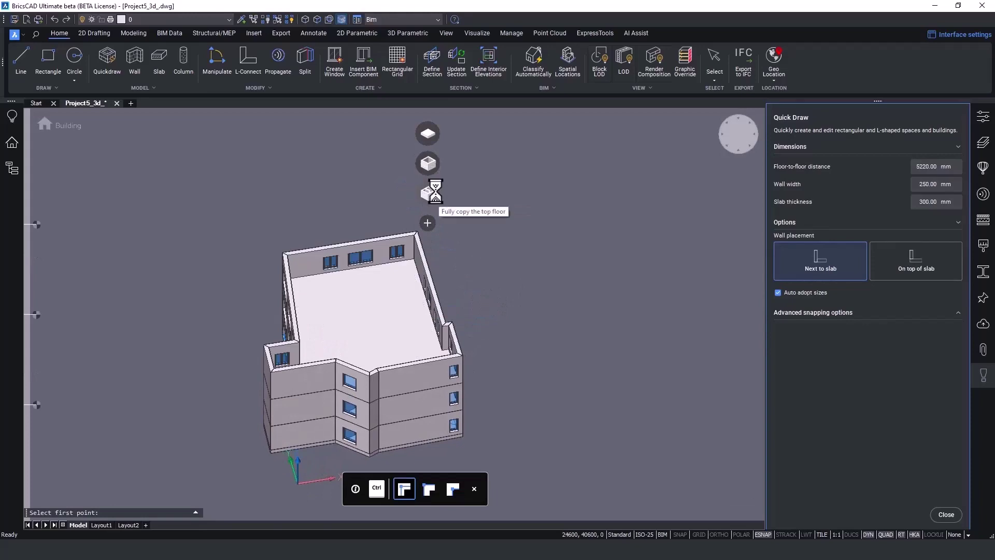
{"action": "left_click", "coordinate": [472, 151]}
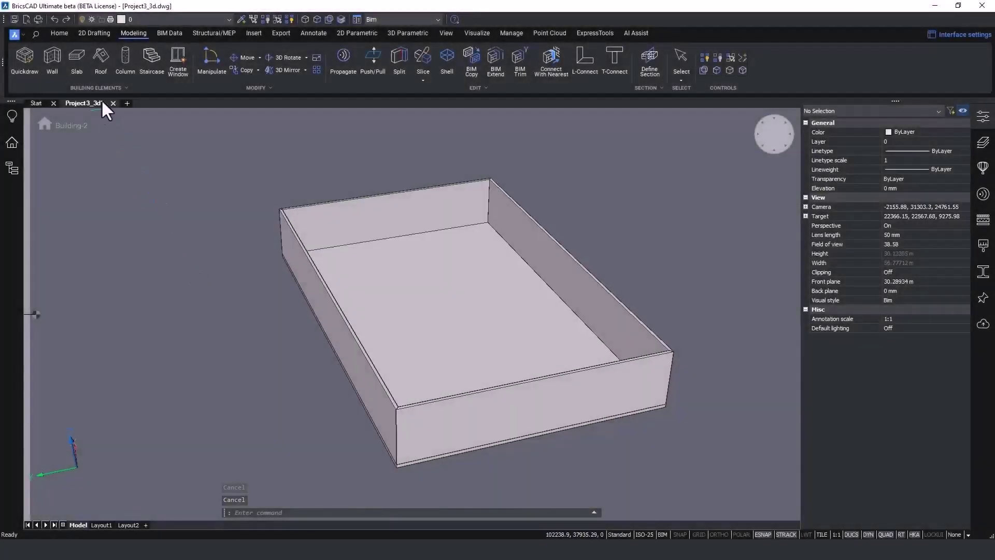
Step: Create a pitched roof across the box corners with 60° and 30° slopes
{"action": "left_click", "coordinate": [100, 57]}
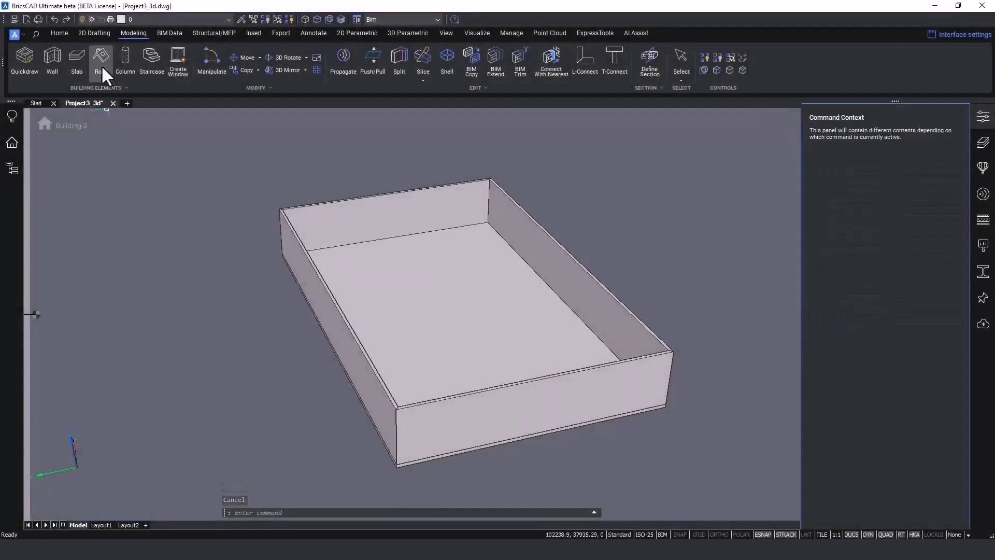
{"action": "scroll", "coordinate": [329, 318], "scroll_direction": "up", "scroll_amount": 5}
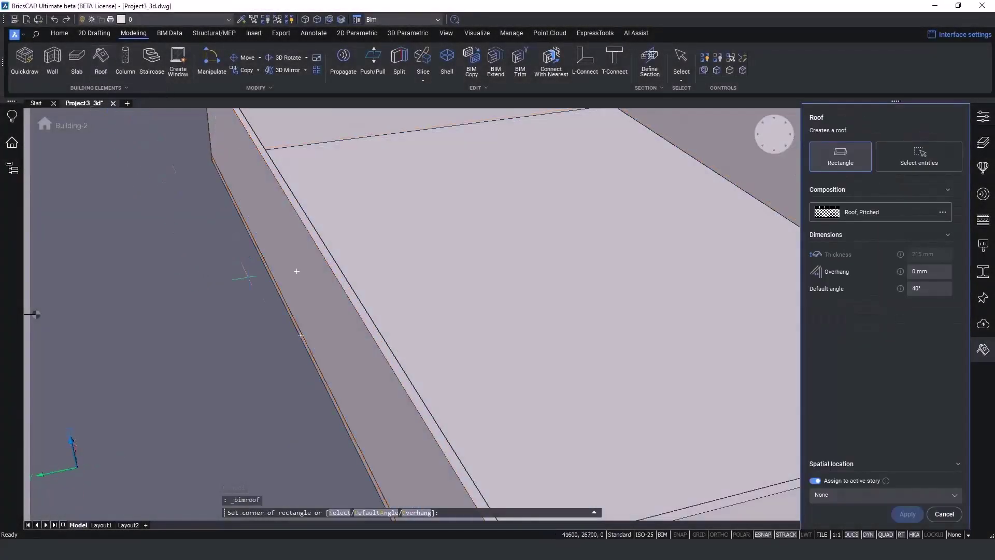
{"action": "middle_click_drag", "start_coordinate": [296, 271], "coordinate": [238, 196]}
{"action": "left_click", "coordinate": [302, 352]}
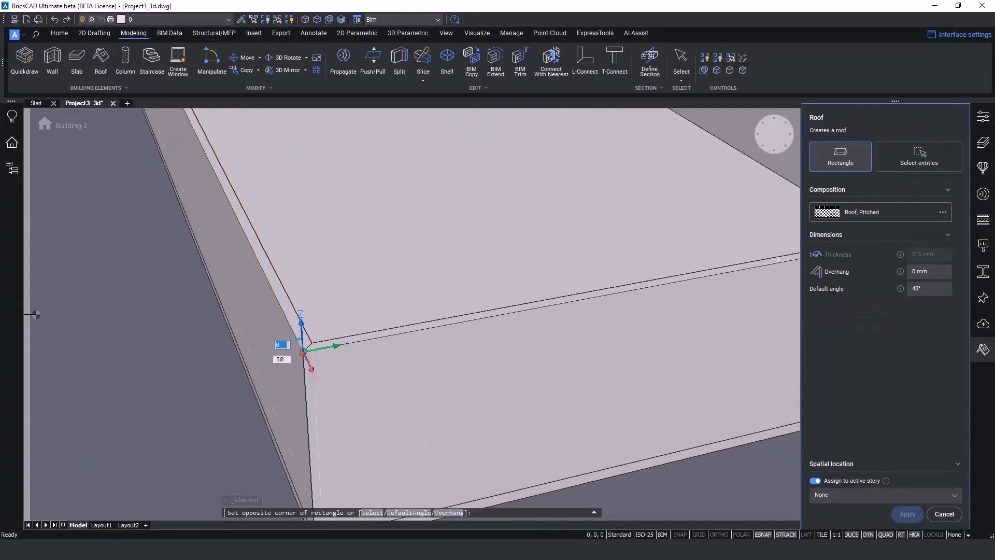
{"action": "scroll", "coordinate": [394, 295], "scroll_direction": "down", "scroll_amount": 3}
{"action": "left_click", "coordinate": [413, 158]}
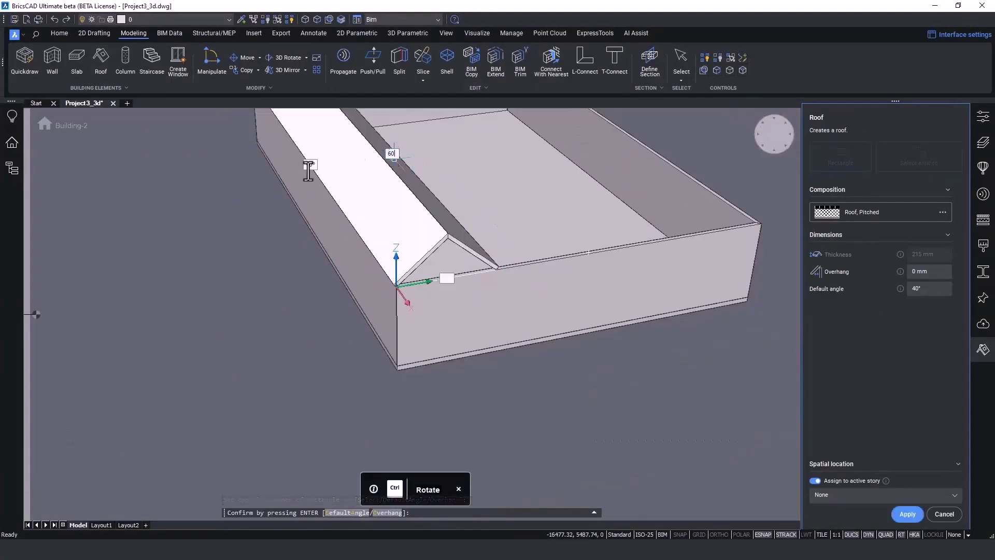
{"action": "type", "text": "60"}
{"action": "key", "text": "Tab"}
{"action": "type", "text": "30"}
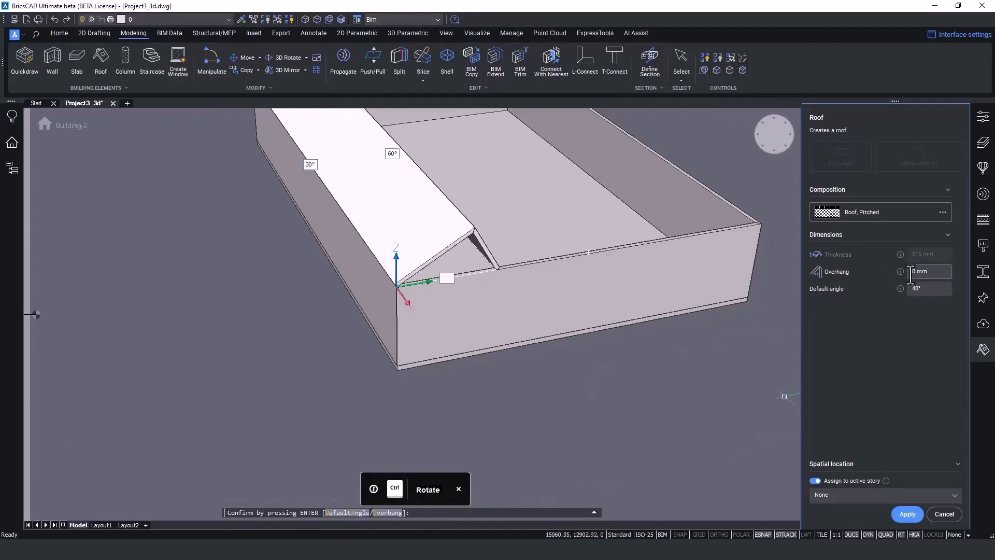
{"action": "left_click", "coordinate": [907, 512]}
Step: On BIM Data, change the level of detail and show the roof's composition material
{"action": "scroll", "coordinate": [434, 209], "scroll_direction": "down", "scroll_amount": 3}
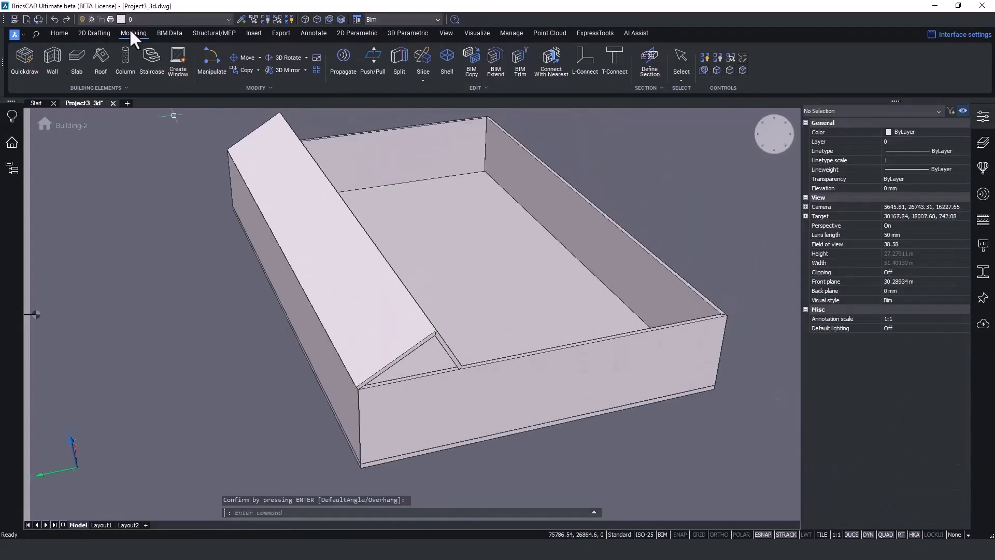
{"action": "left_click", "coordinate": [167, 31]}
{"action": "left_click", "coordinate": [443, 60]}
{"action": "left_click", "coordinate": [474, 61]}
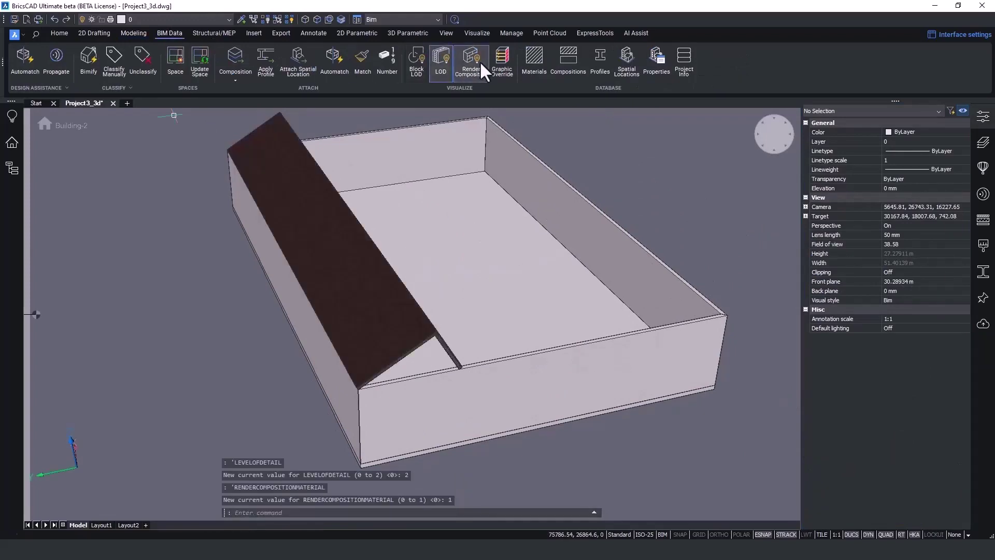
Step: Add another pitched roof from existing geometry on the floor face
{"action": "middle_click_drag", "start_coordinate": [641, 232], "coordinate": [529, 255], "text": "shift"}
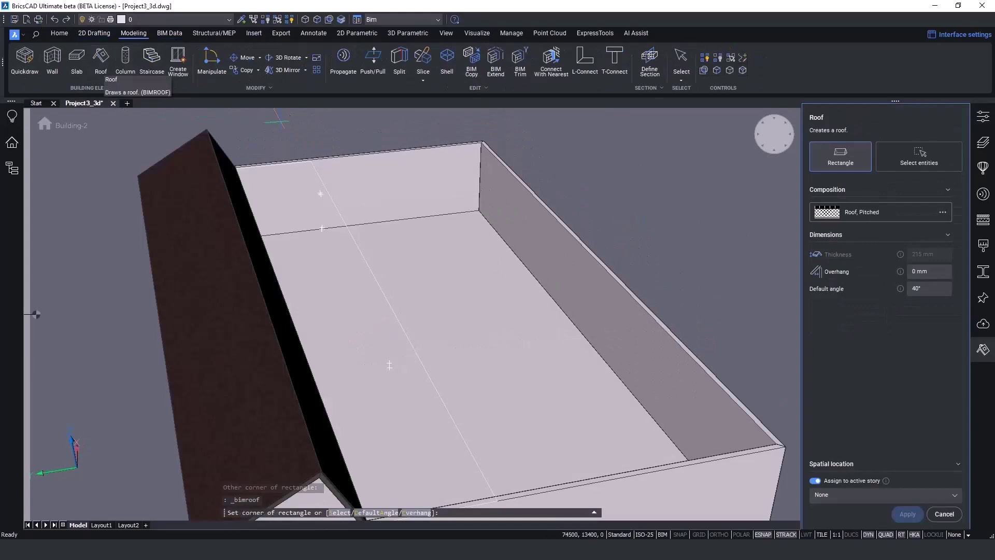
{"action": "left_click", "coordinate": [899, 164]}
{"action": "middle_click_drag", "start_coordinate": [513, 238], "coordinate": [432, 308], "text": "shift"}
{"action": "left_click", "coordinate": [433, 308]}
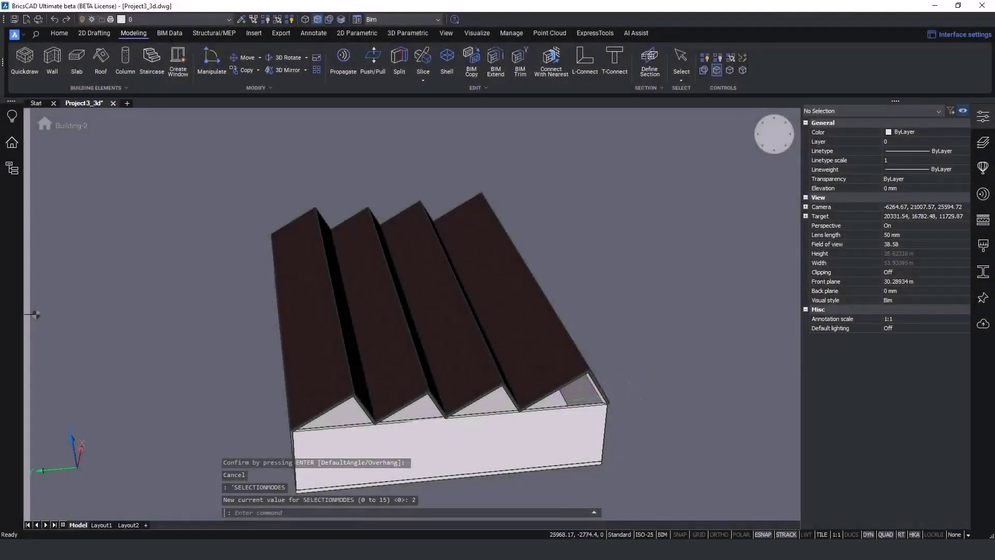
Step: Orbit the model to inspect the sawtooth row of pitched roofs
{"action": "middle_click_drag", "start_coordinate": [612, 363], "coordinate": [573, 394], "text": "shift"}
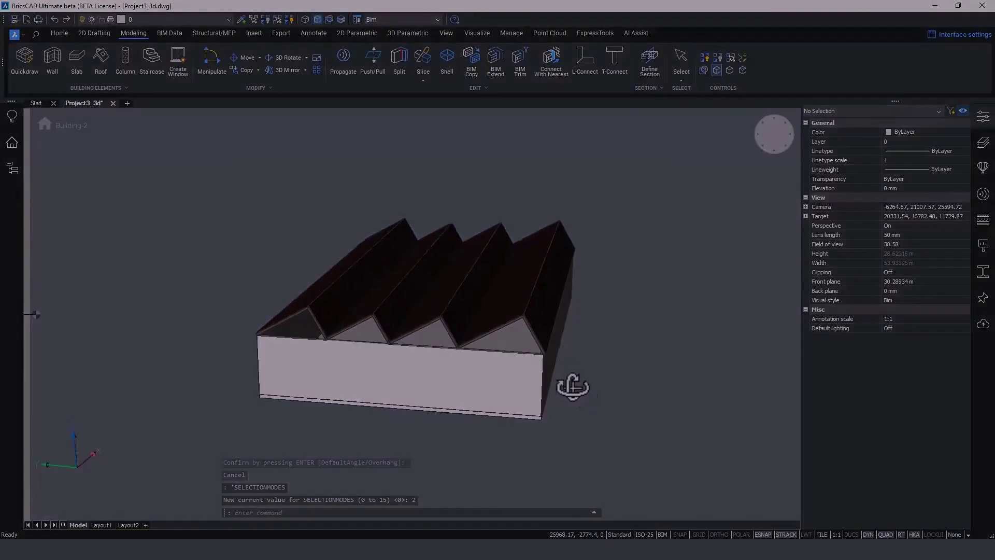